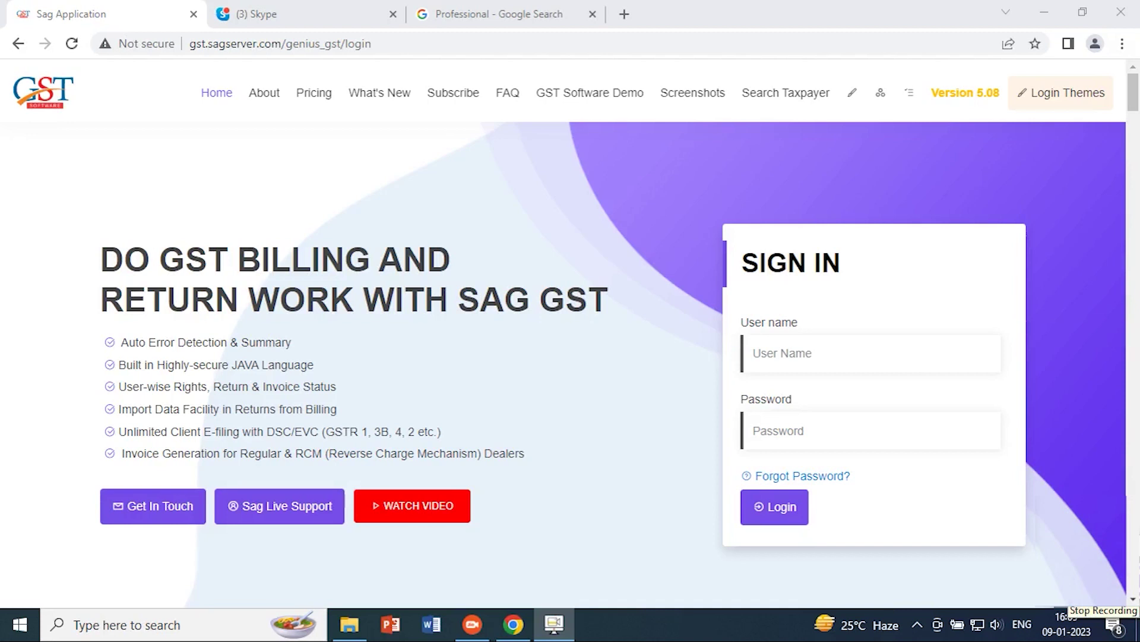
Step: Sign in as admin, entering the account password
left_click(825, 356)
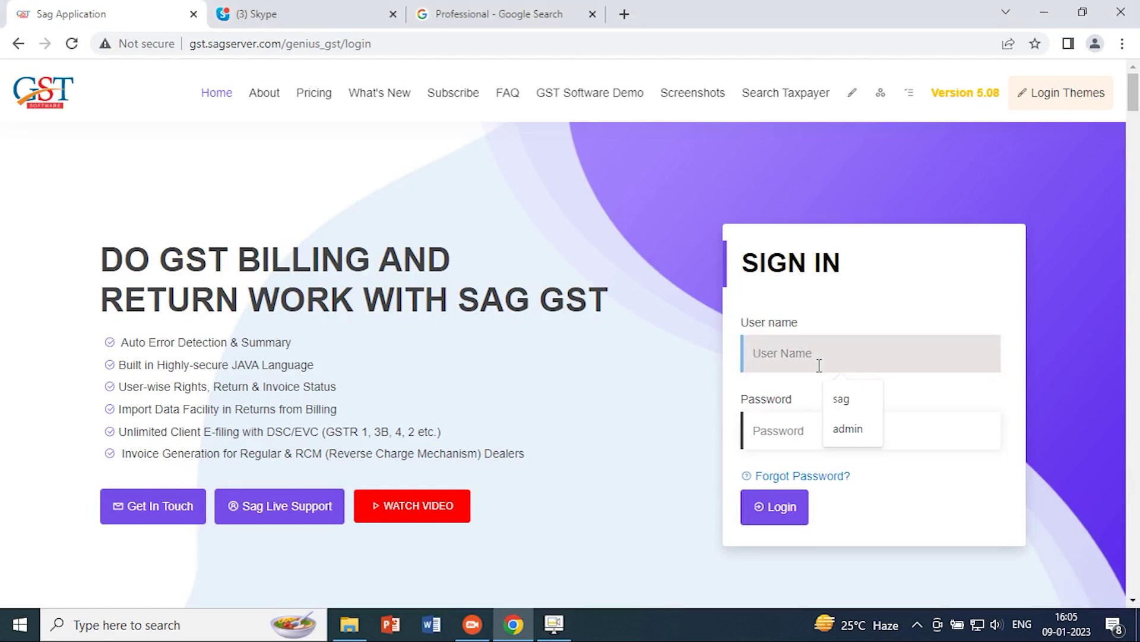
left_click(848, 429)
left_click(784, 432)
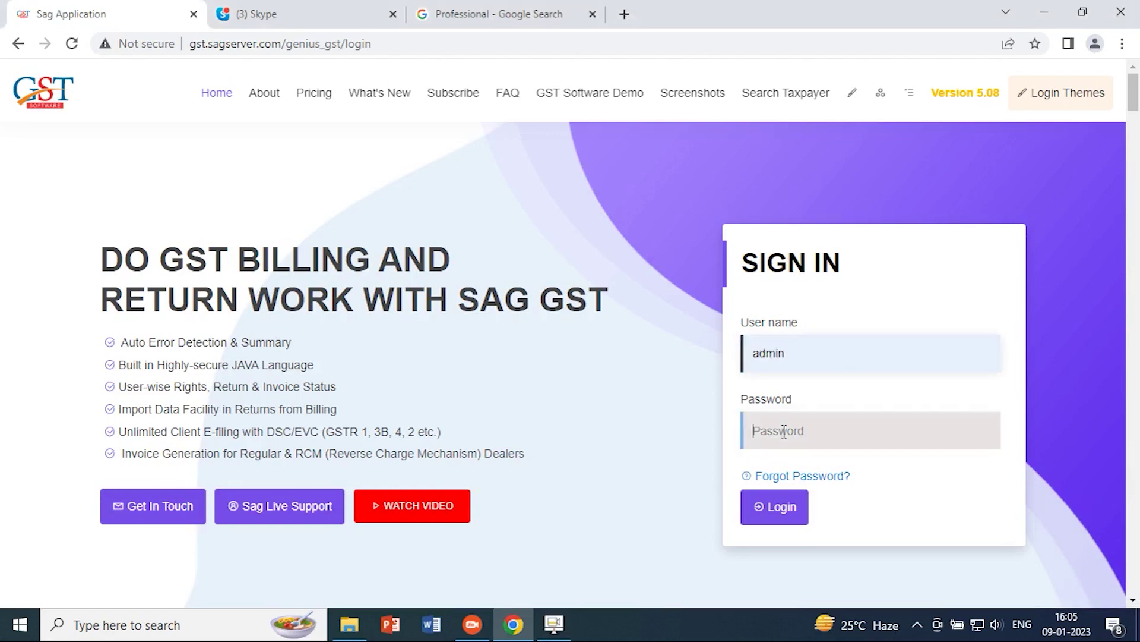
type("•••")
key("BackSpace")
type("•••••")
left_click(766, 506)
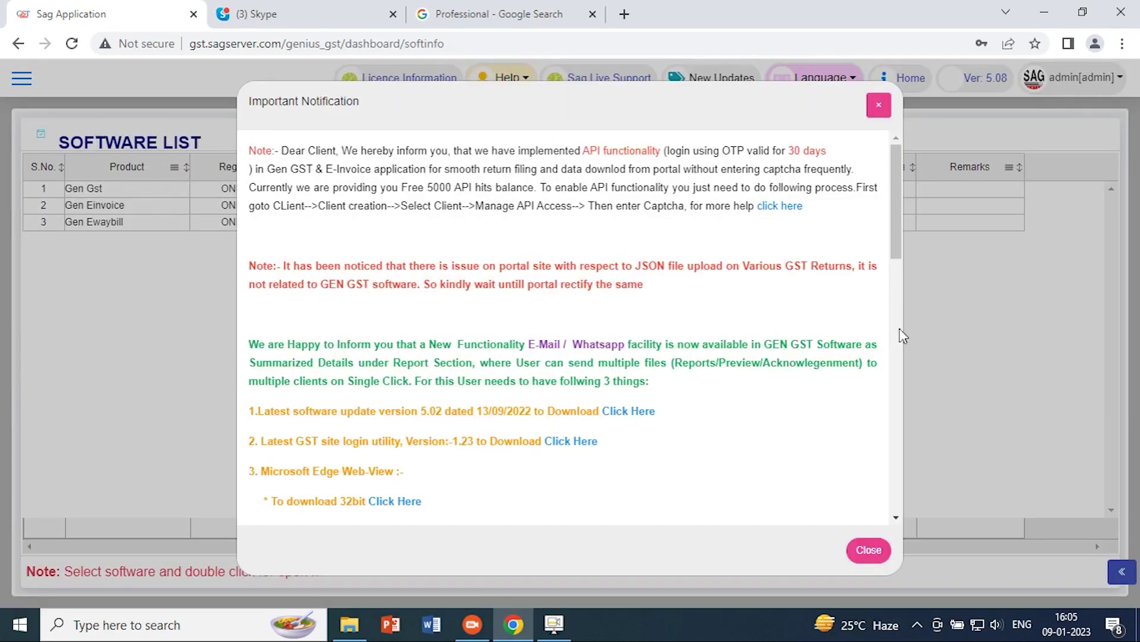
Step: Dismiss the important notification and open the Gen Gst product from the software list
left_click(879, 106)
left_click(361, 195)
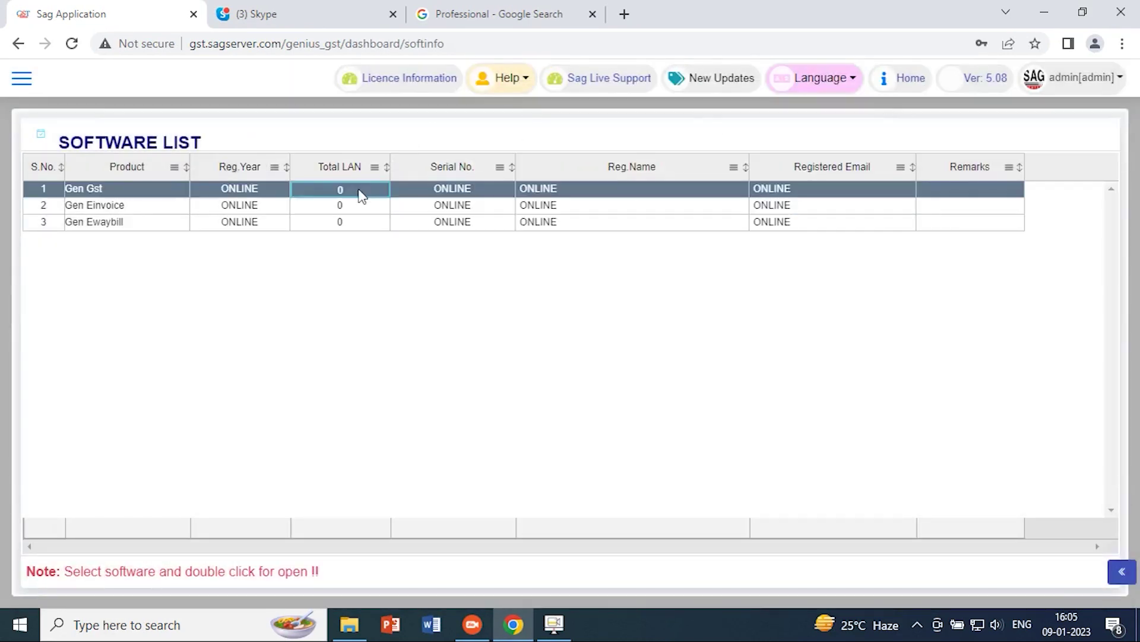
double_click(361, 195)
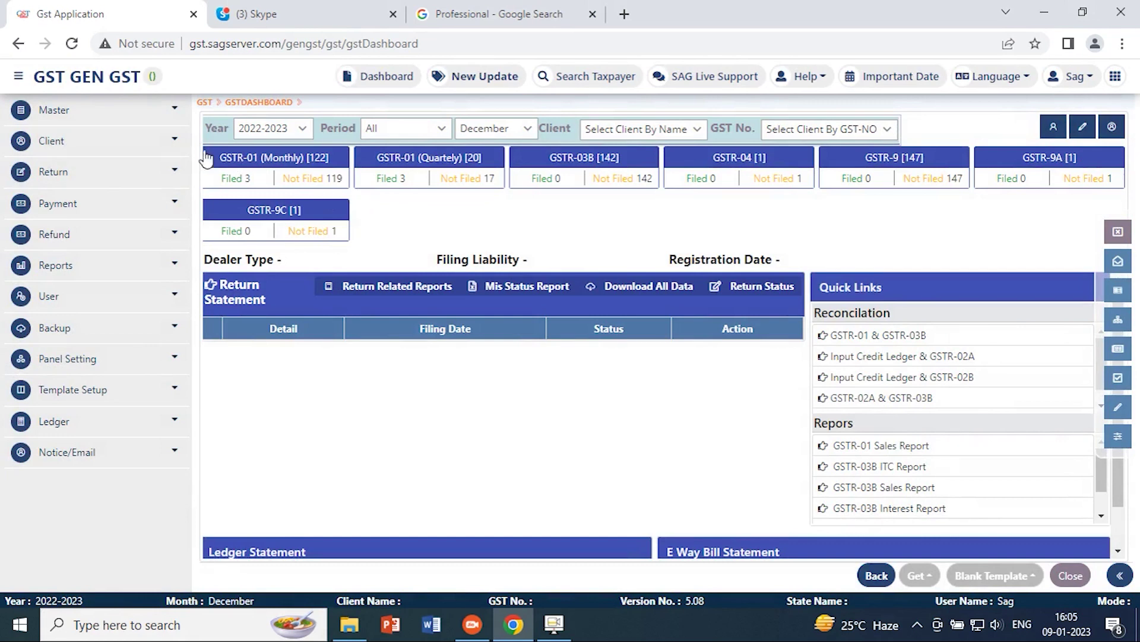
Step: Open the Client Creation list and view the Import By Gstn login form, closing it without submitting
left_click(161, 143)
left_click(83, 177)
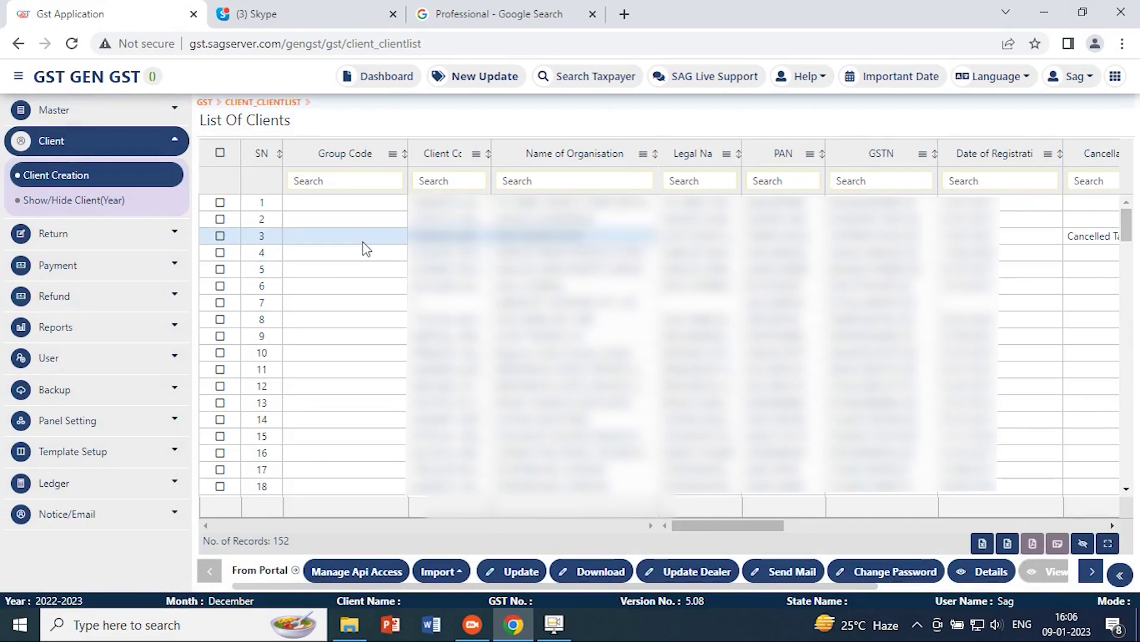
left_click(461, 572)
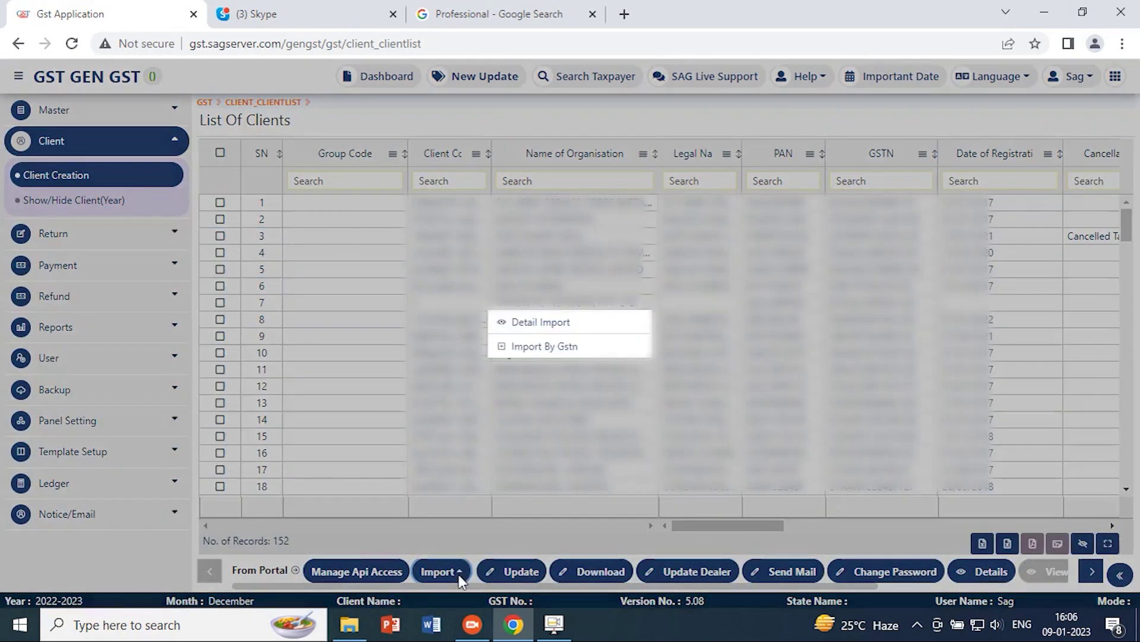
left_click(554, 346)
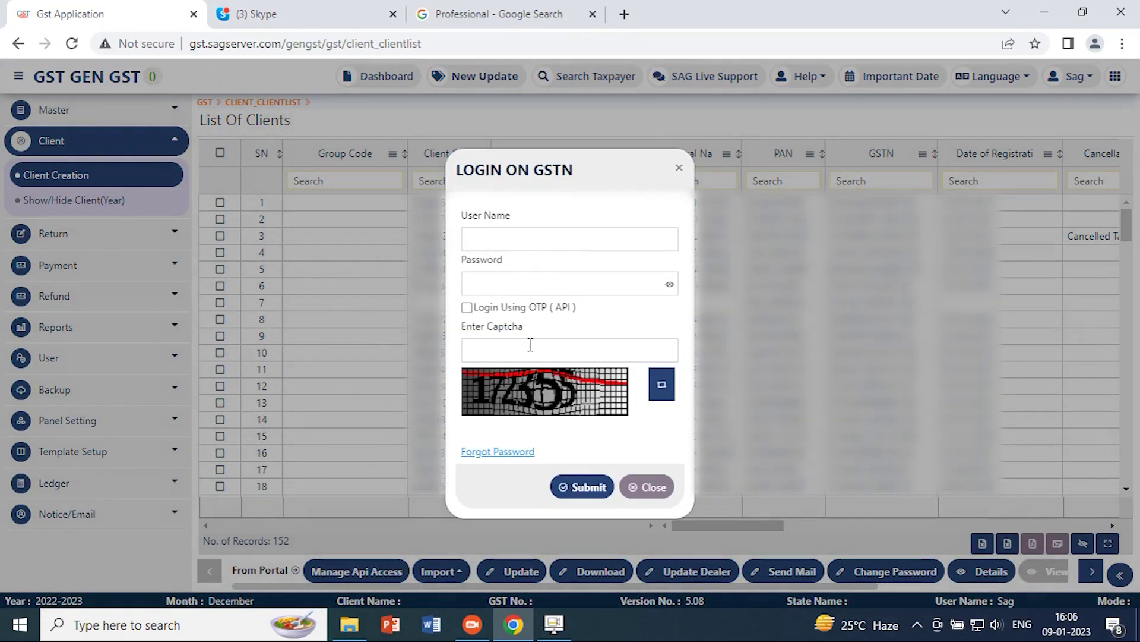
left_click(679, 168)
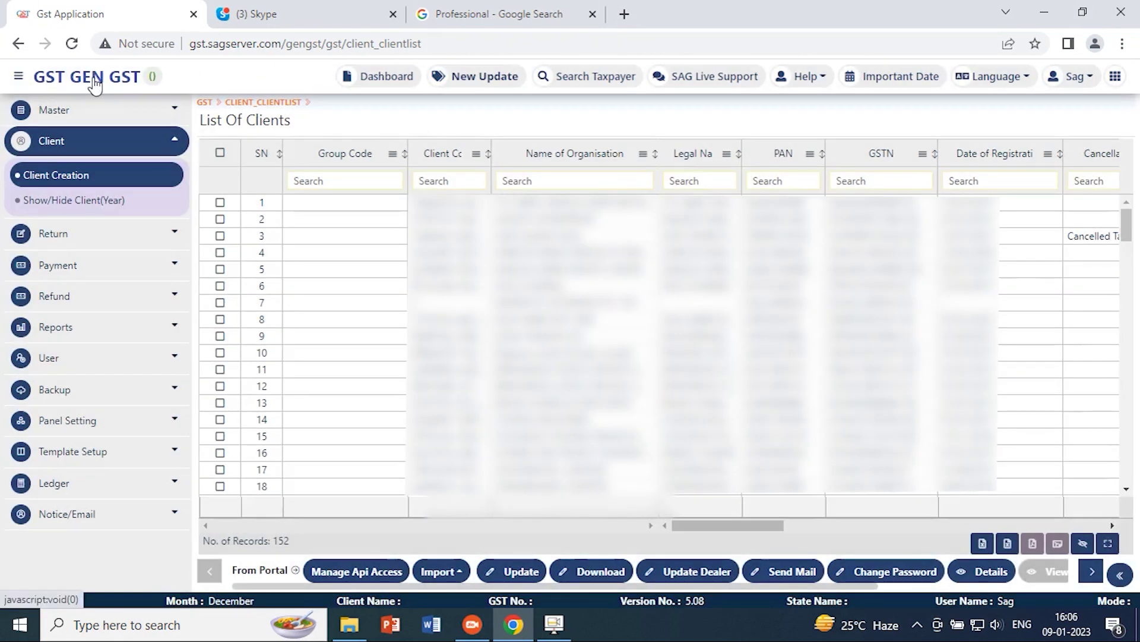
Step: Open the GSTR-9 section of the regular returns and select the fifth client for year 2022-2023
left_click(149, 153)
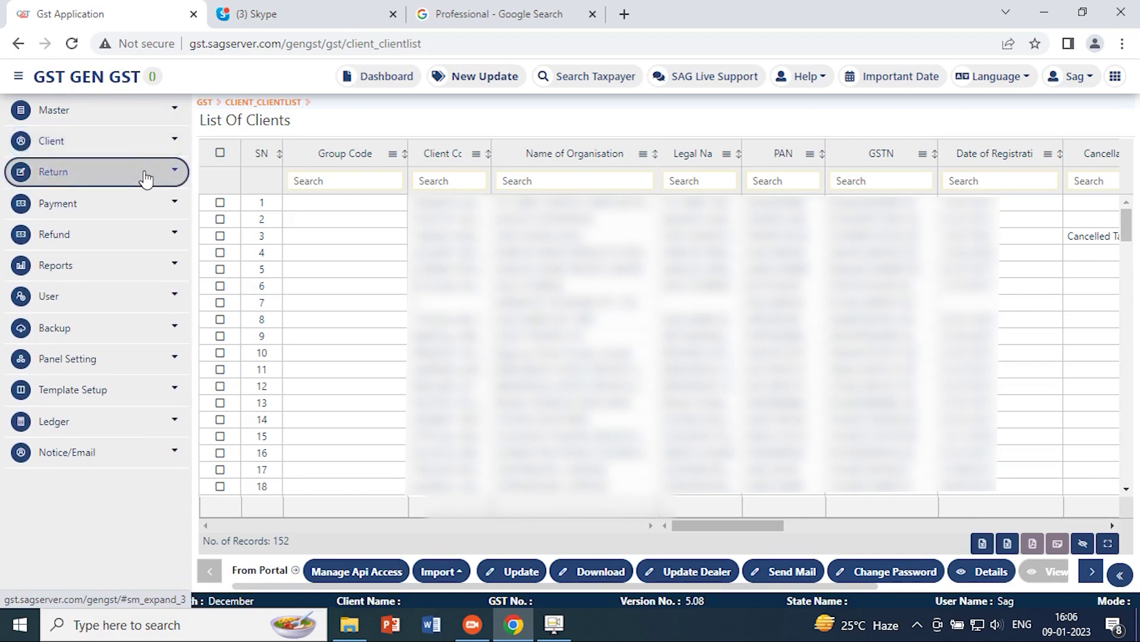
left_click(146, 179)
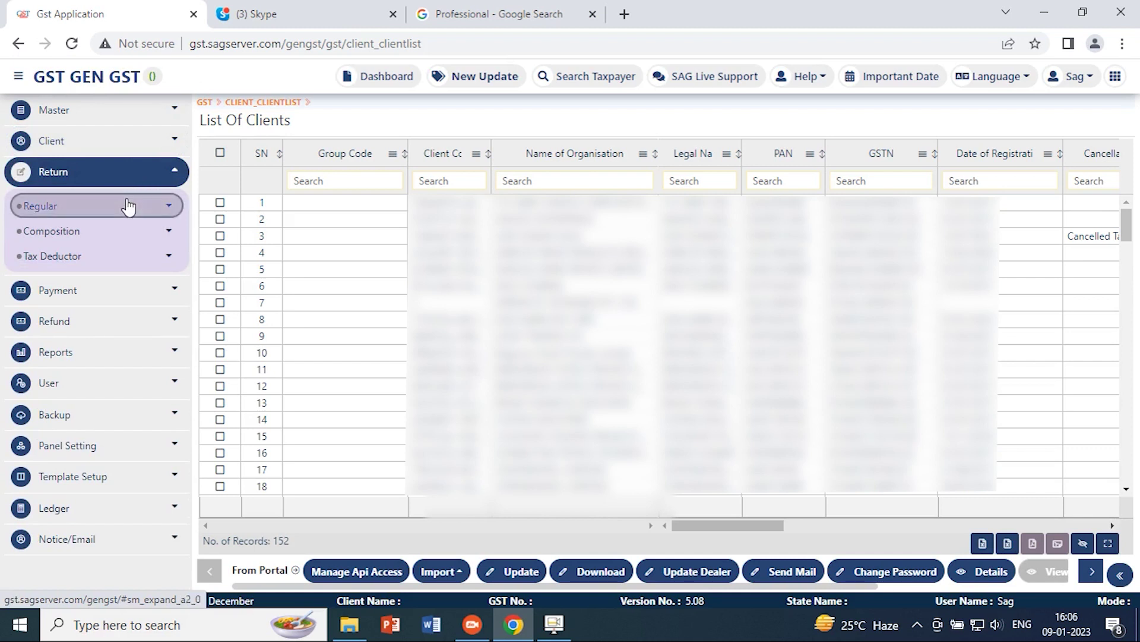
left_click(129, 206)
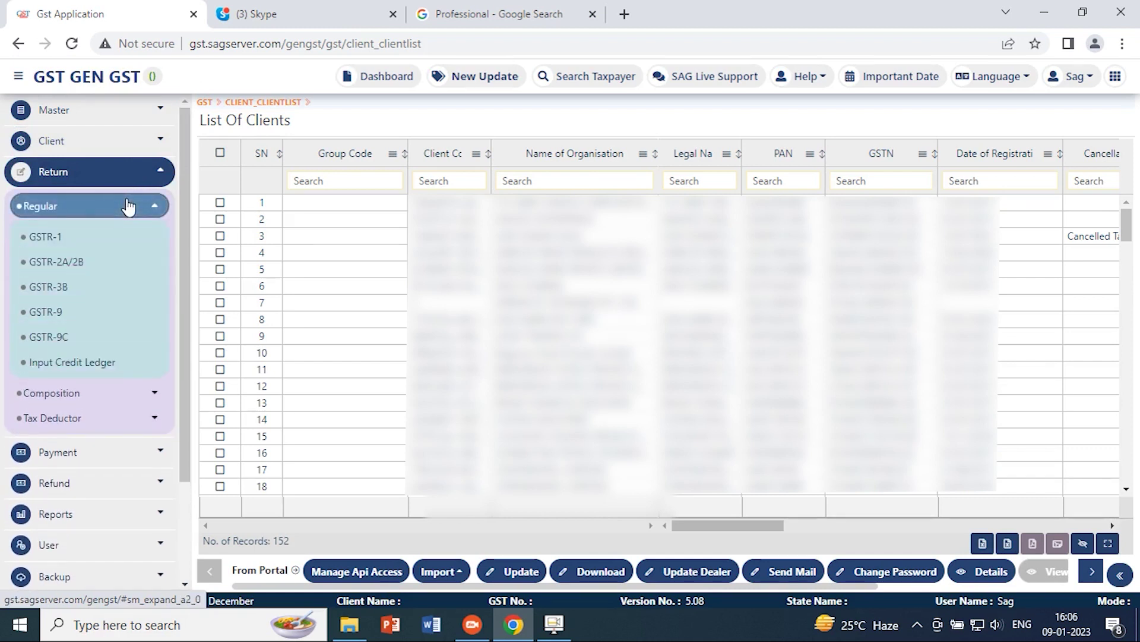
left_click(45, 311)
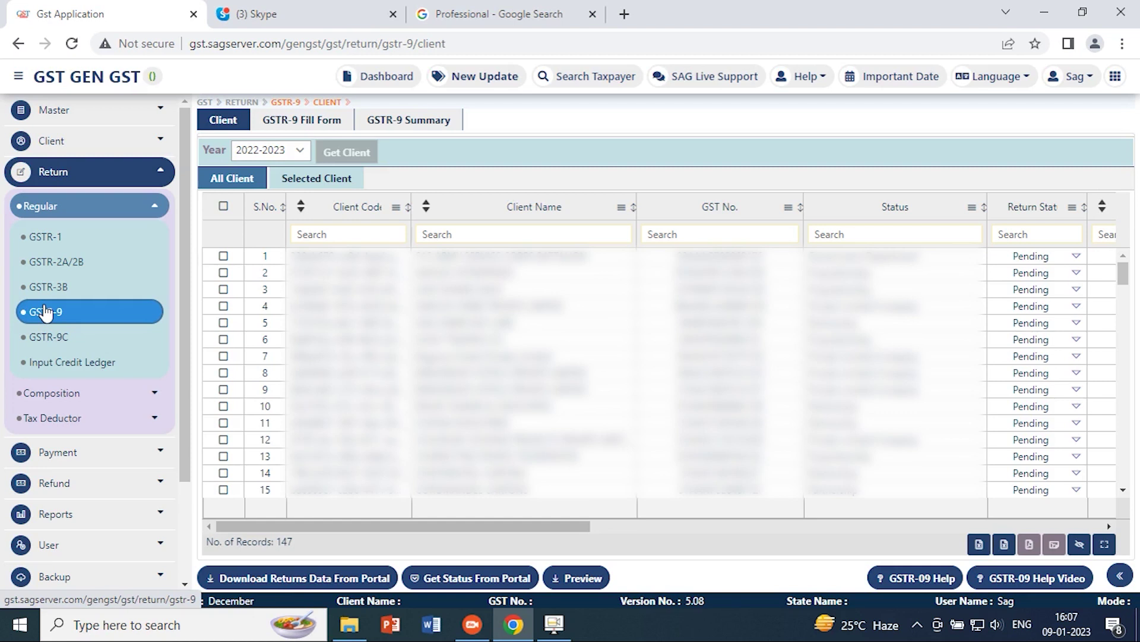
left_click(224, 323)
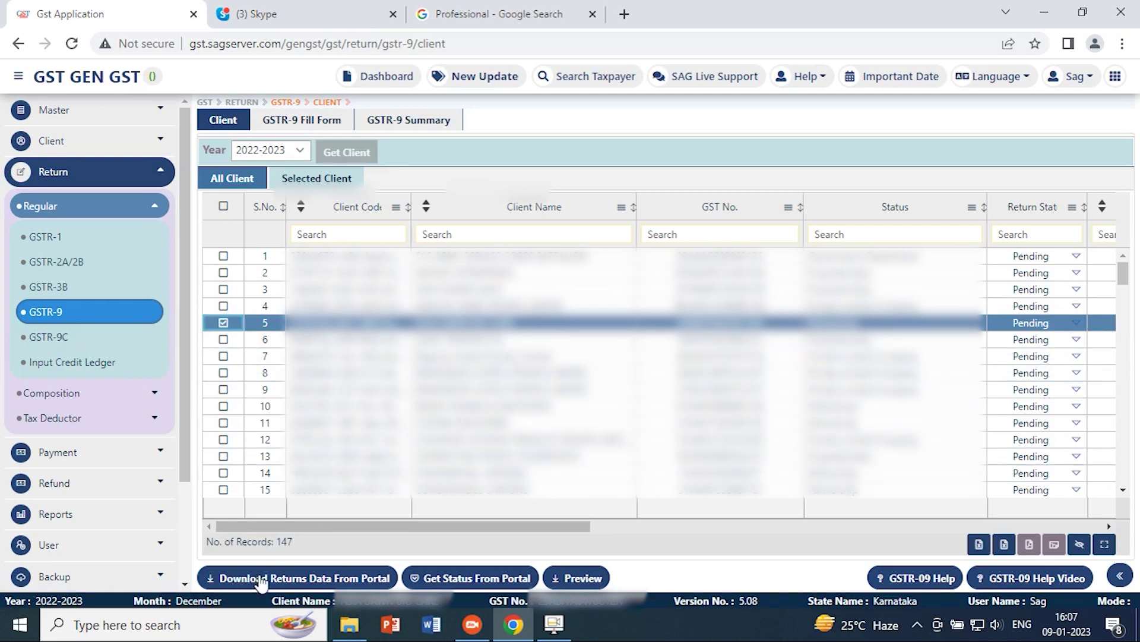
Step: Choose GSTR1, GSTR1 Preview and GSTR2A for download from the portal, view the GSTR1 period choices, and close without importing
left_click(324, 578)
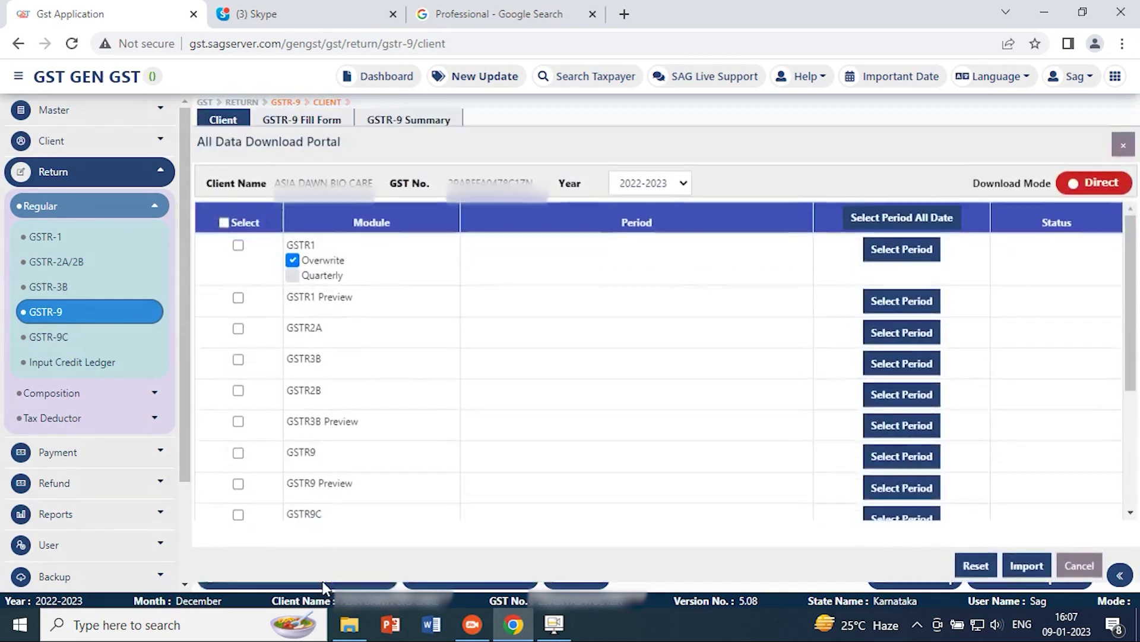
left_click(238, 305)
left_click(238, 253)
left_click(237, 336)
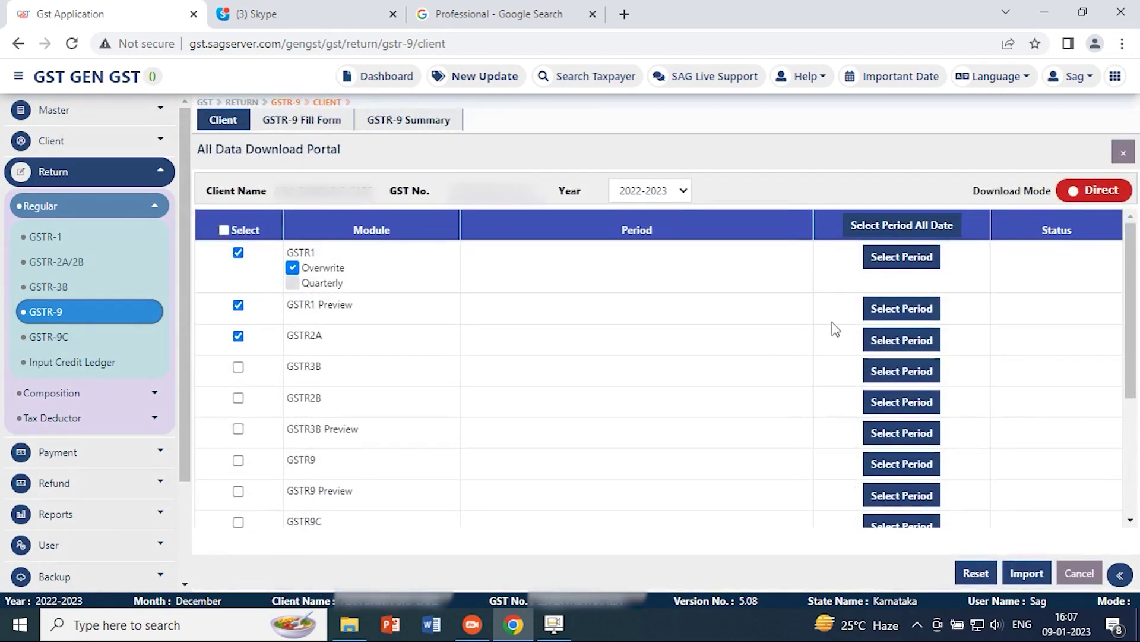
left_click(883, 260)
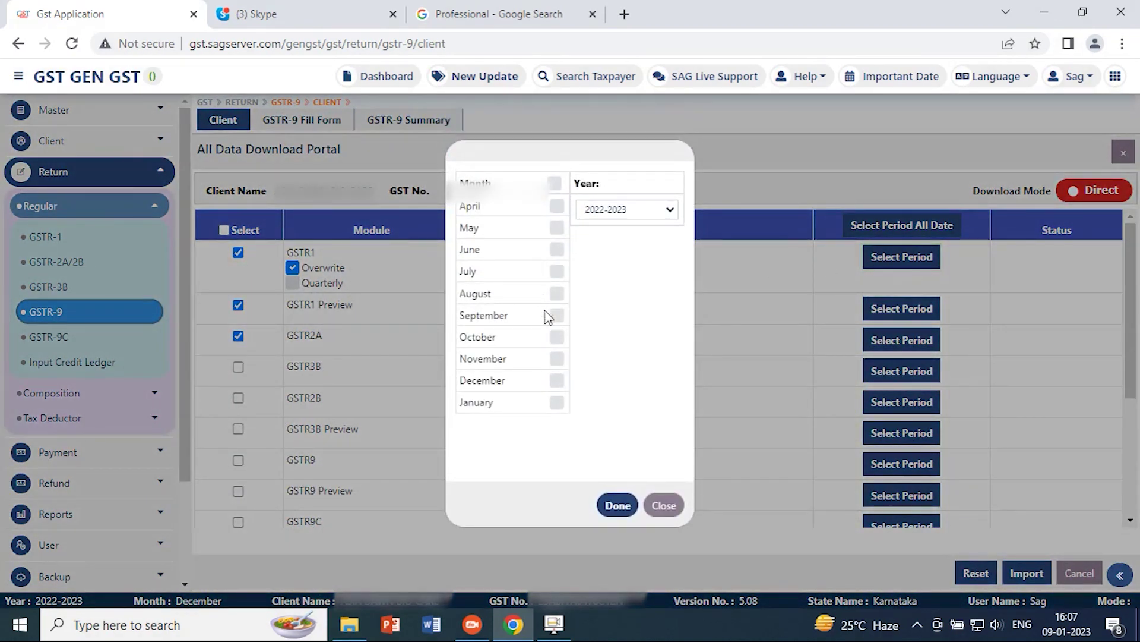
left_click(660, 506)
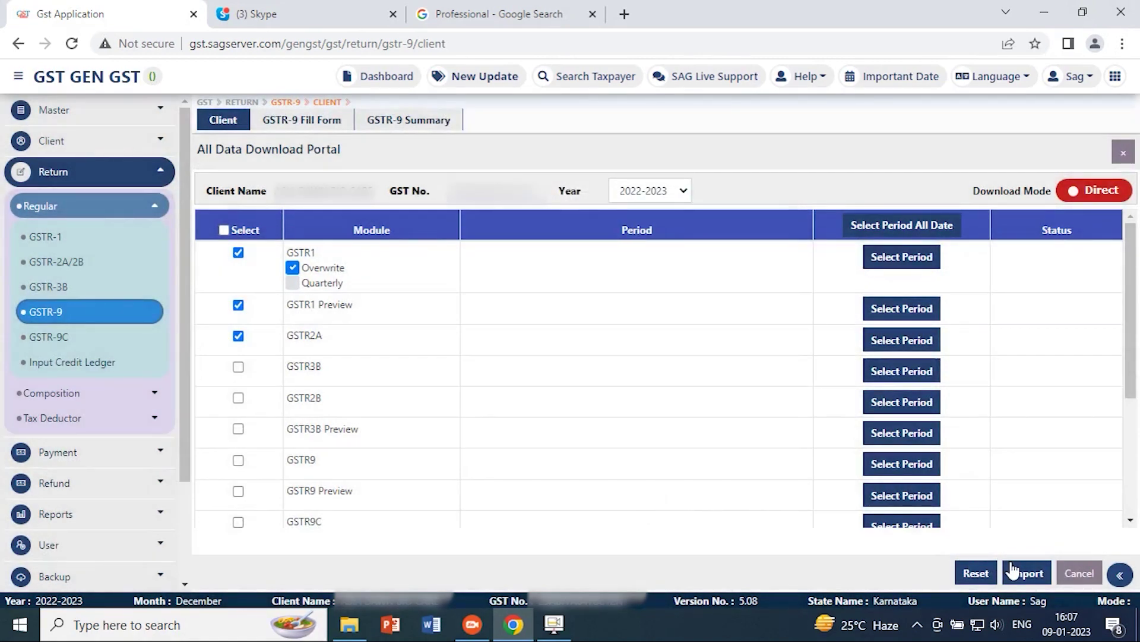
left_click(1123, 153)
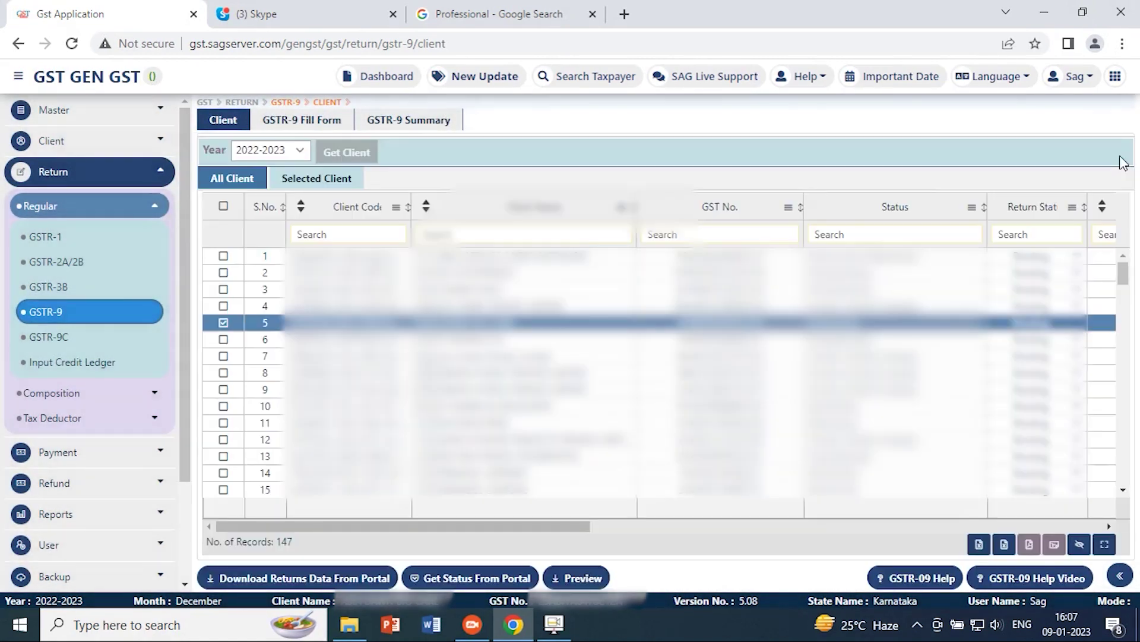
Step: View the GSTN login forms for getting the selected client's status from the portal and for the return preview, closing each without submitting
left_click(462, 579)
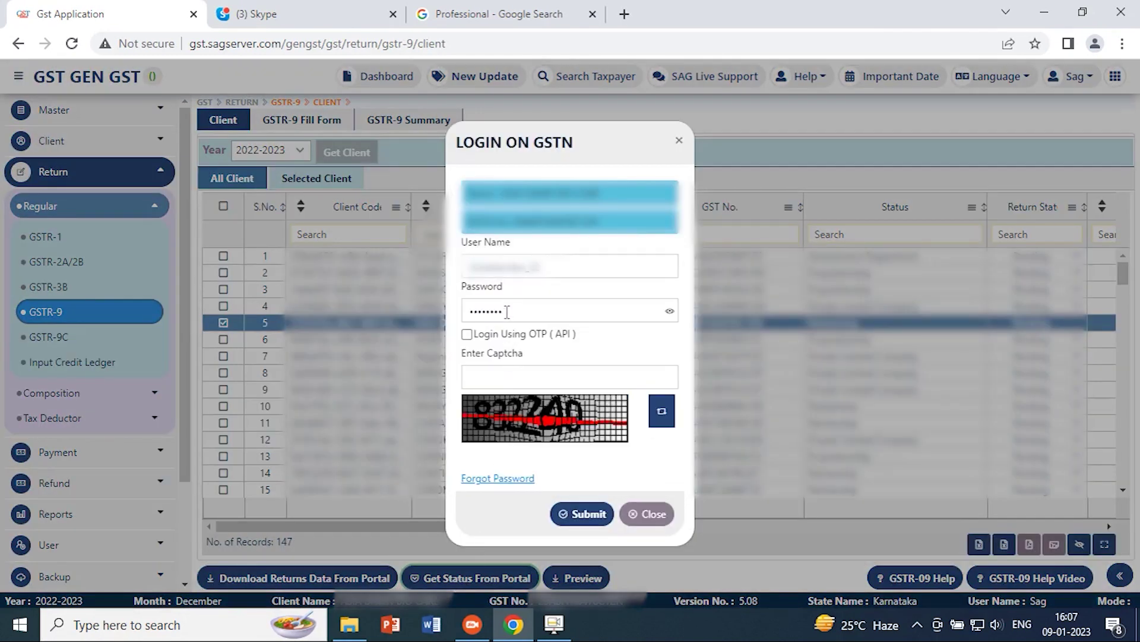
left_click(678, 141)
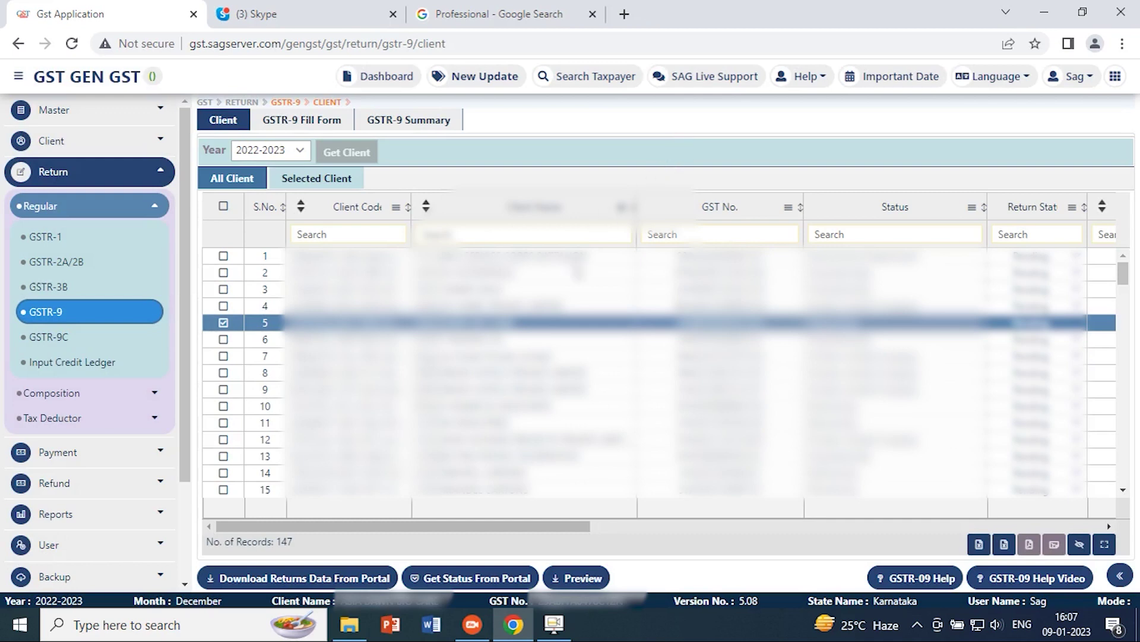
left_click(576, 577)
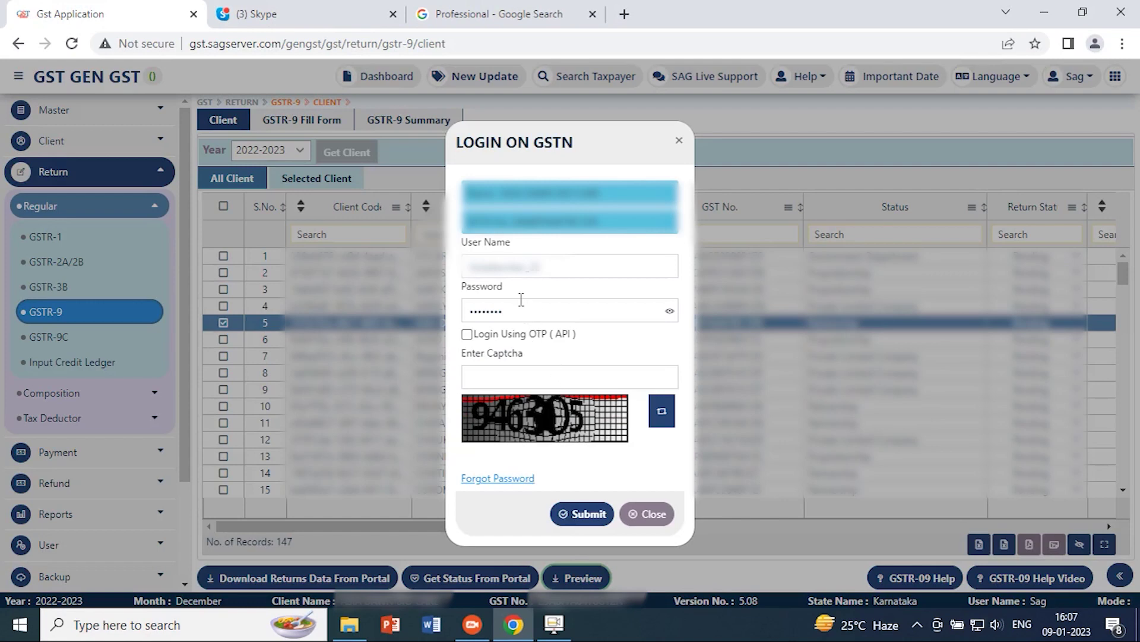
left_click(679, 142)
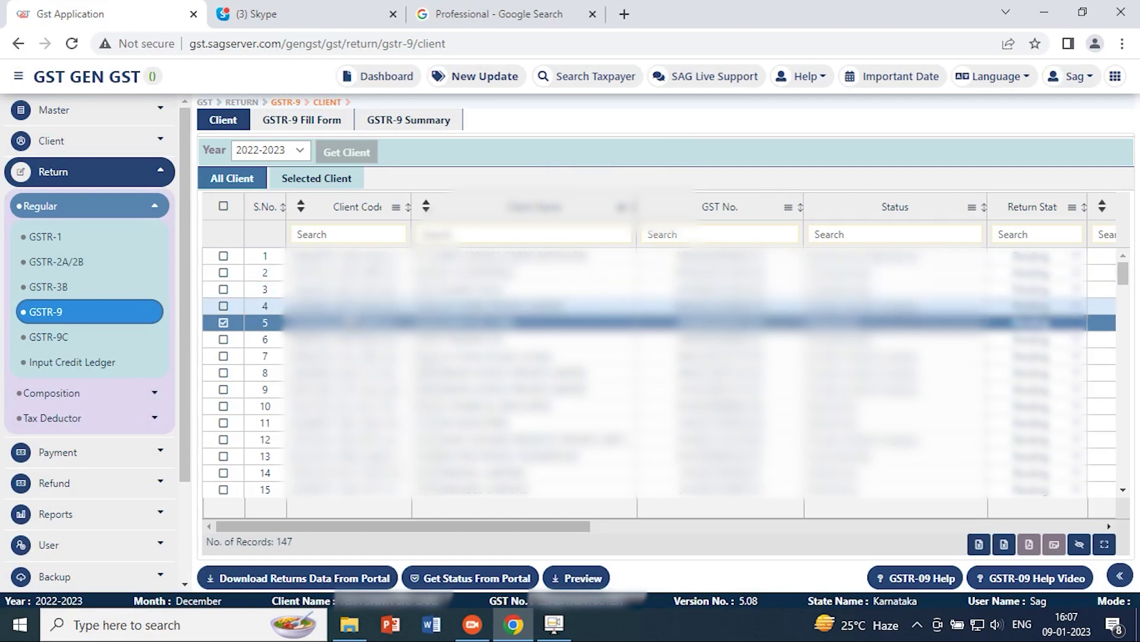
Step: Open the client's GSTR-9 Fill Form and read the help note for row 4A, supplies made to un-registered persons (B2C)
left_click(309, 121)
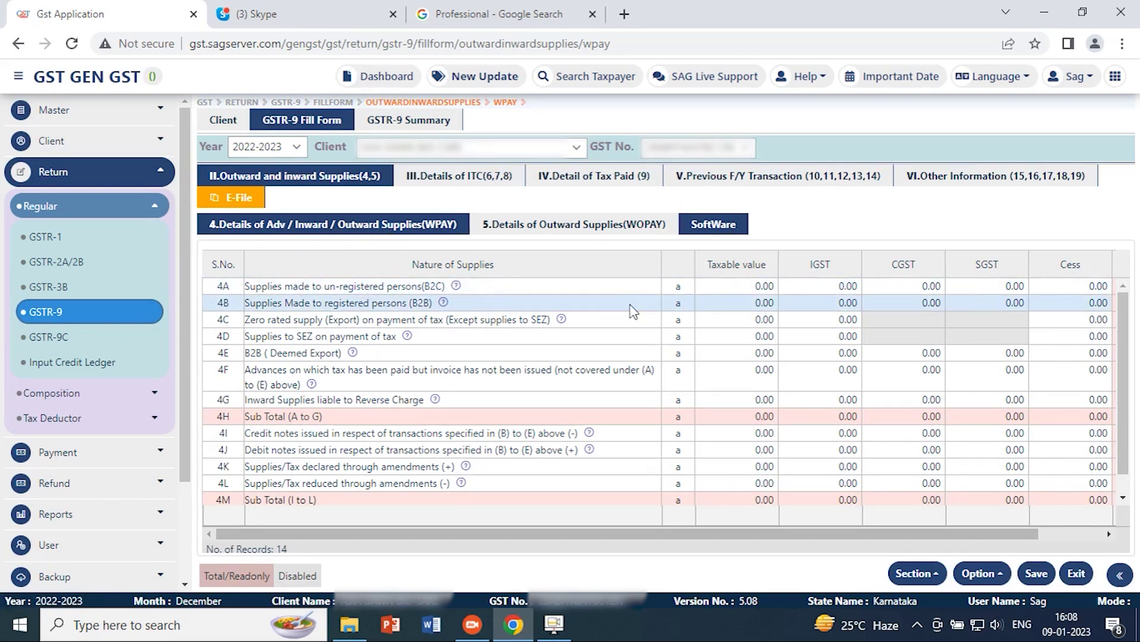
left_click(456, 288)
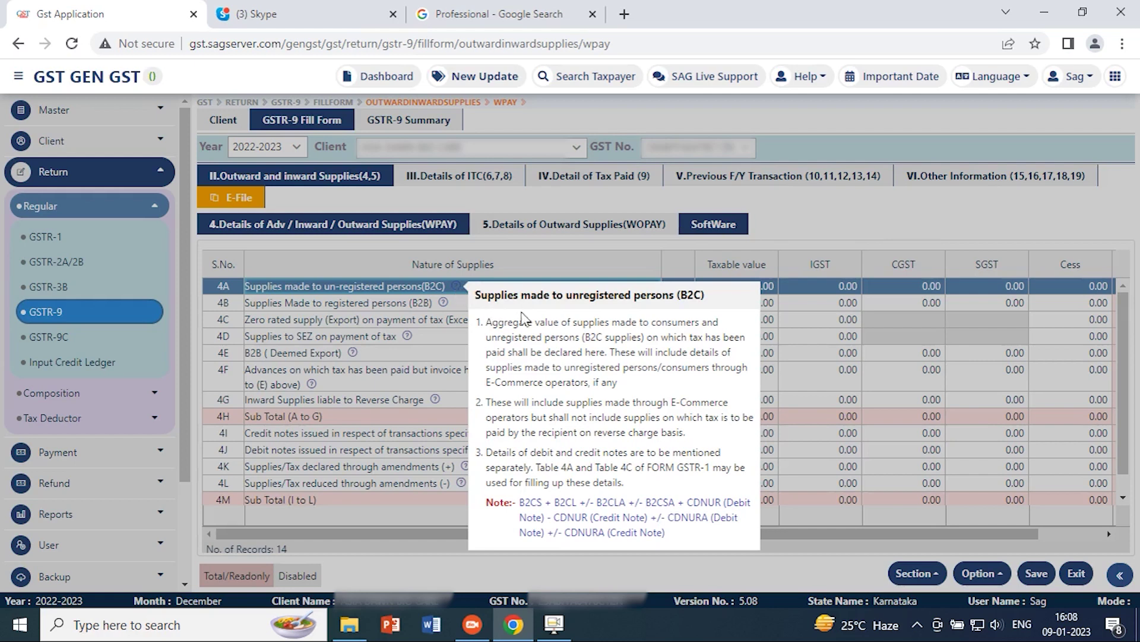
left_click_drag(520, 502, 671, 539)
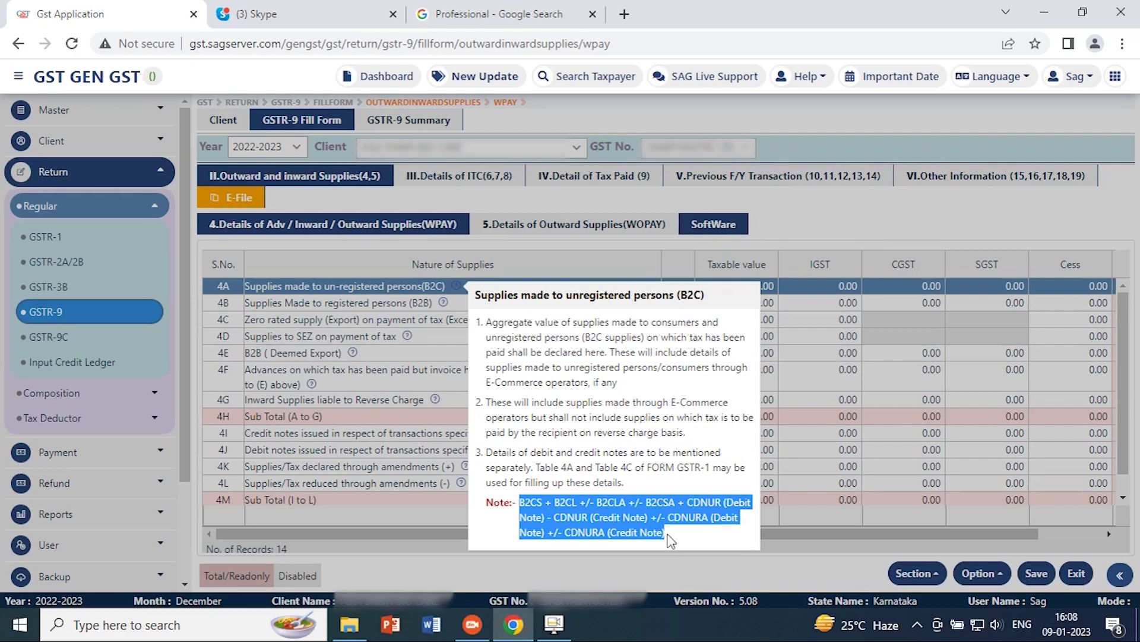
left_click(786, 548)
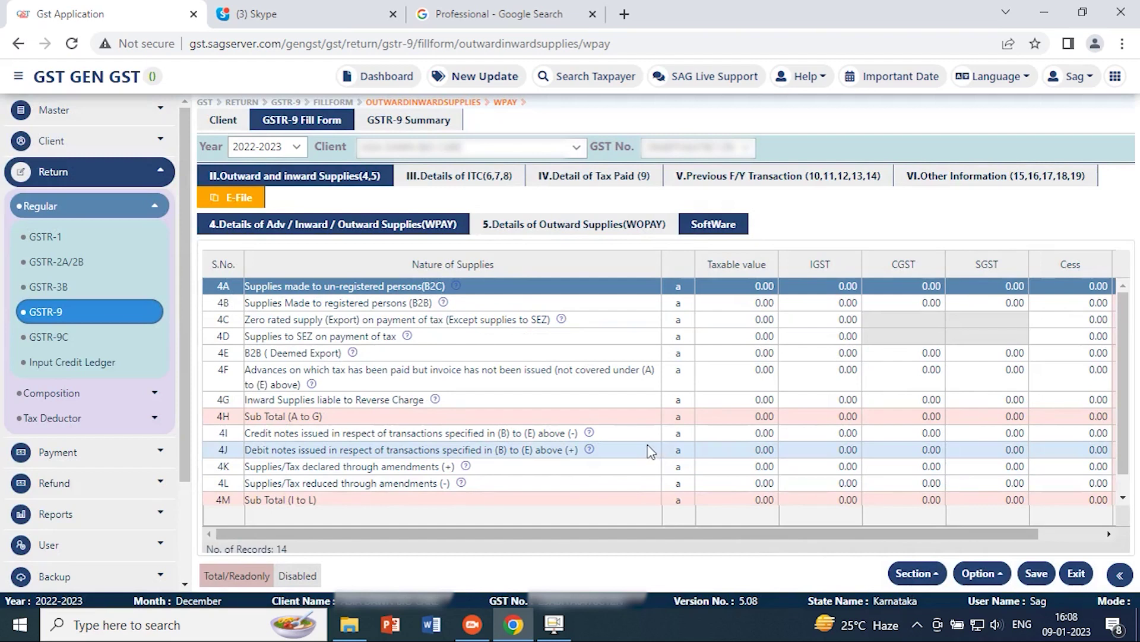
Step: Open 5.Details of Outward Supplies(WOPAY) and add the Portal section alongside Software
left_click(590, 230)
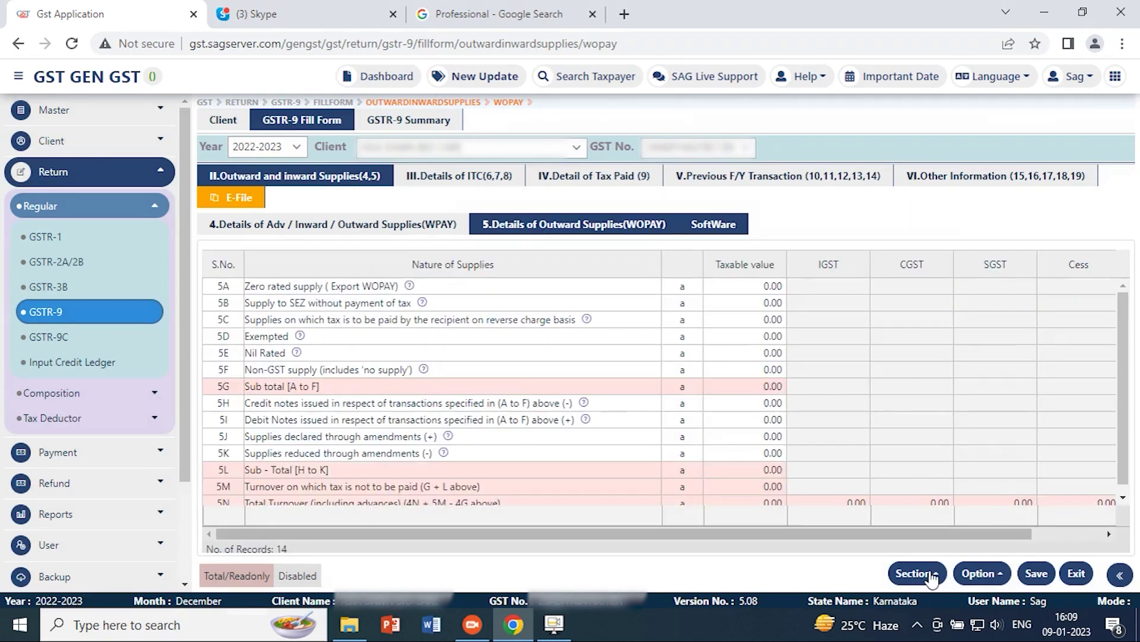
left_click(931, 575)
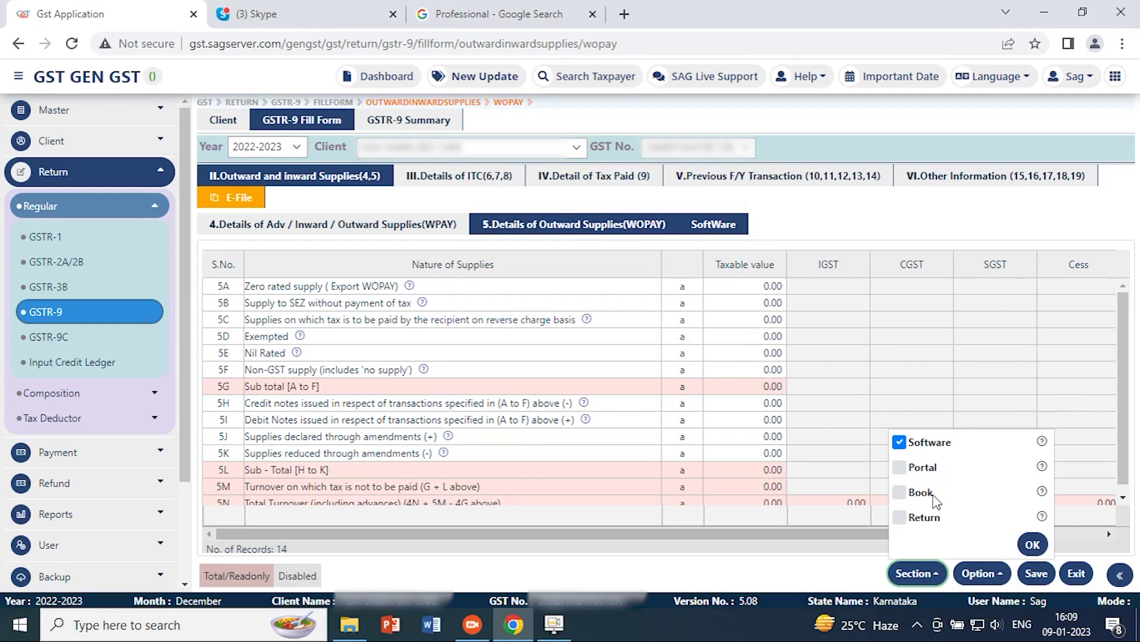
left_click(900, 467)
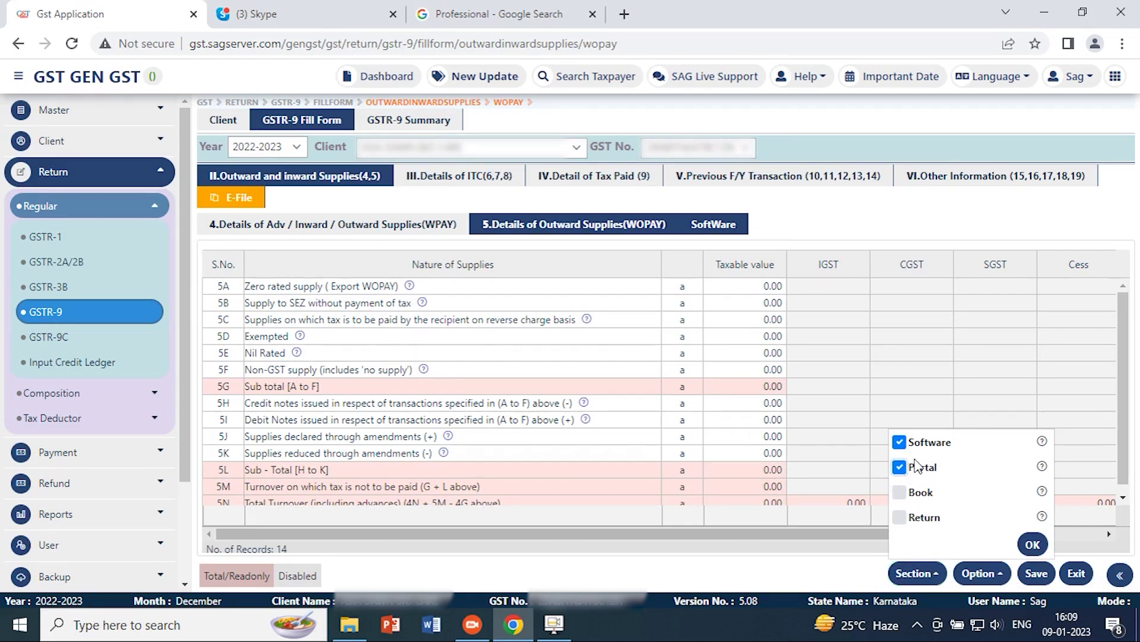
left_click(1033, 544)
scroll(951, 454, "down", 1)
scroll(927, 428, "up", 1)
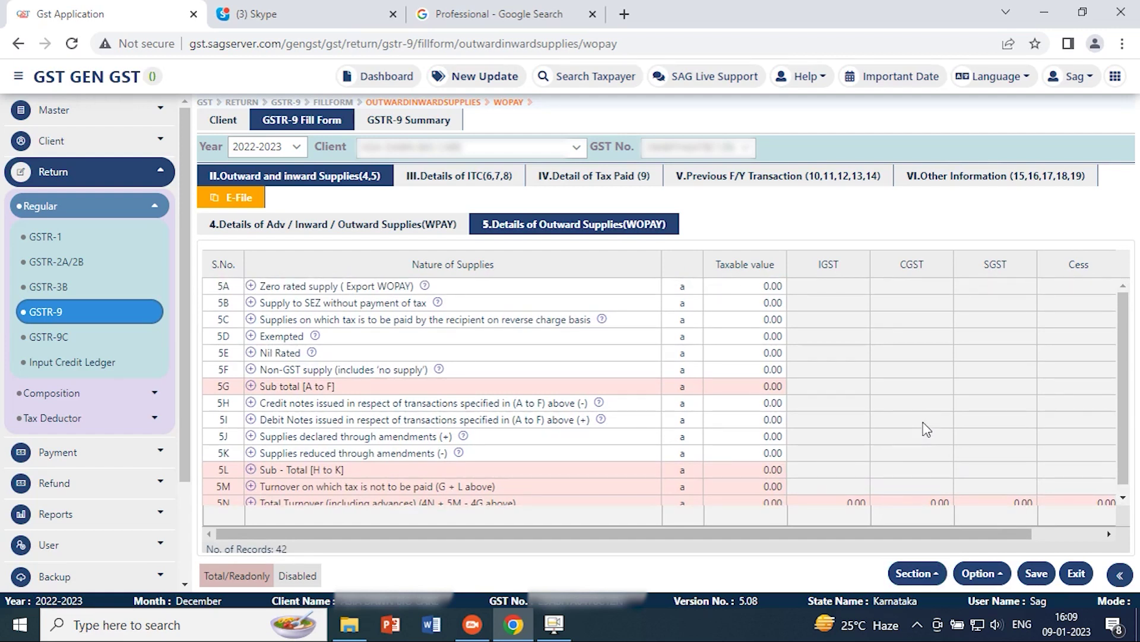
Step: Export the GSTR-9 form data to an Excel file
left_click(979, 575)
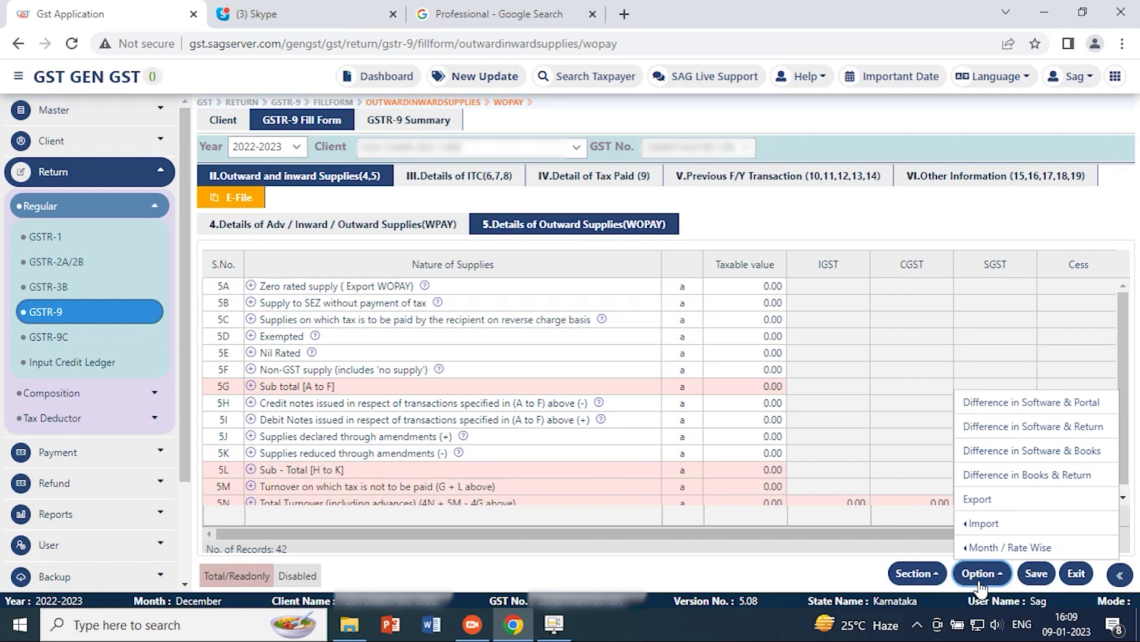
left_click(1008, 509)
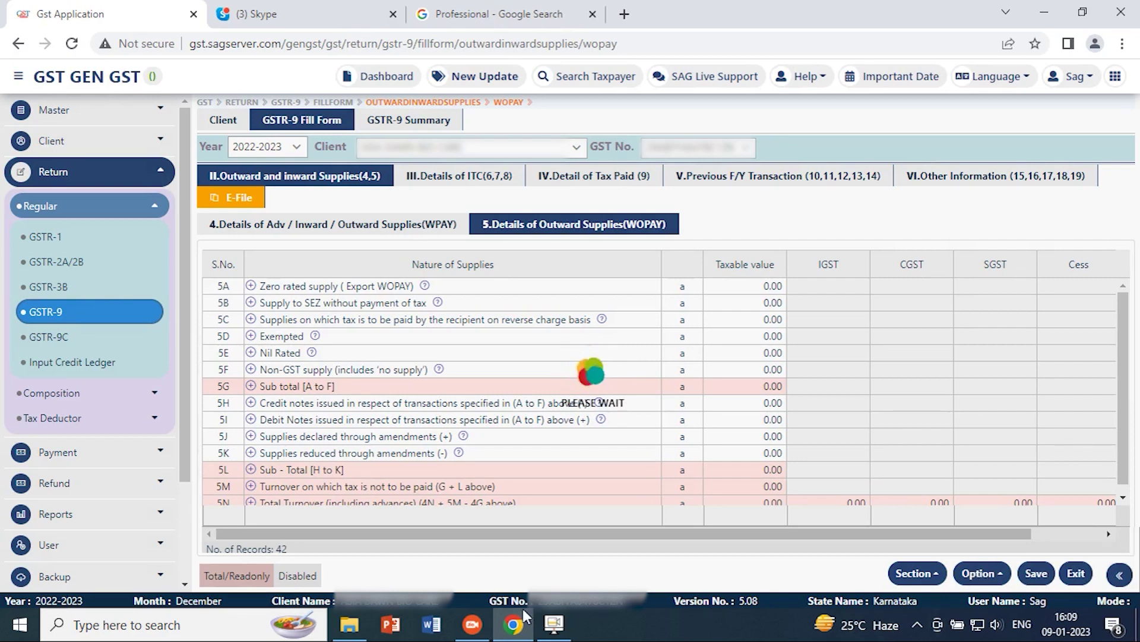
left_click(554, 624)
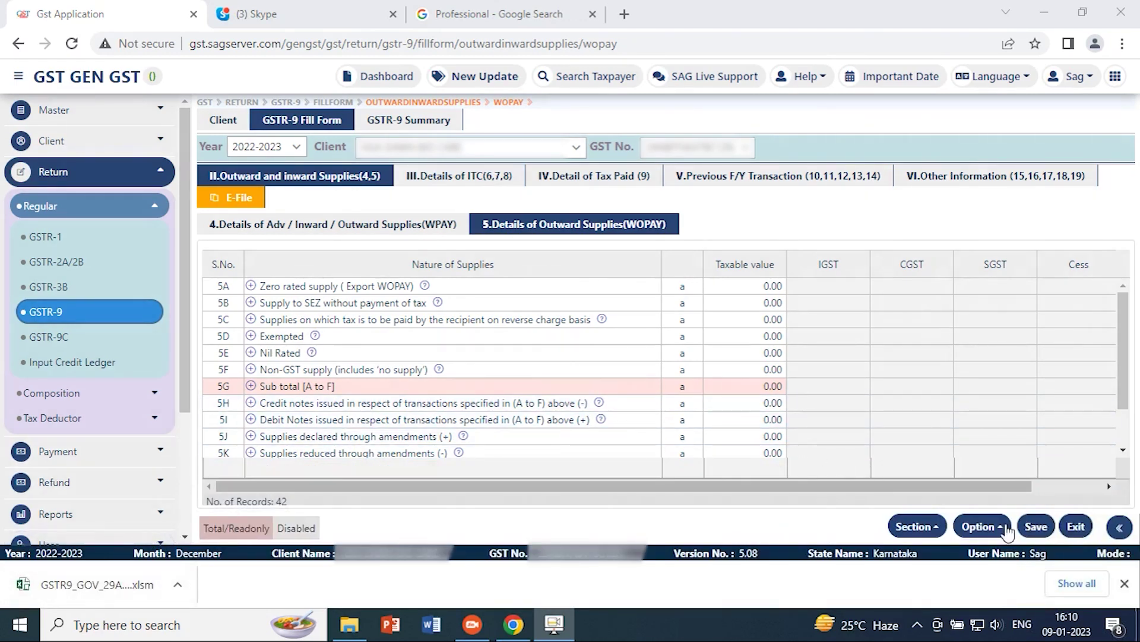
Step: View the form's import and export options and open 6.Details of ITC Availed in section III.Details of ITC(6,7,8)
left_click(983, 526)
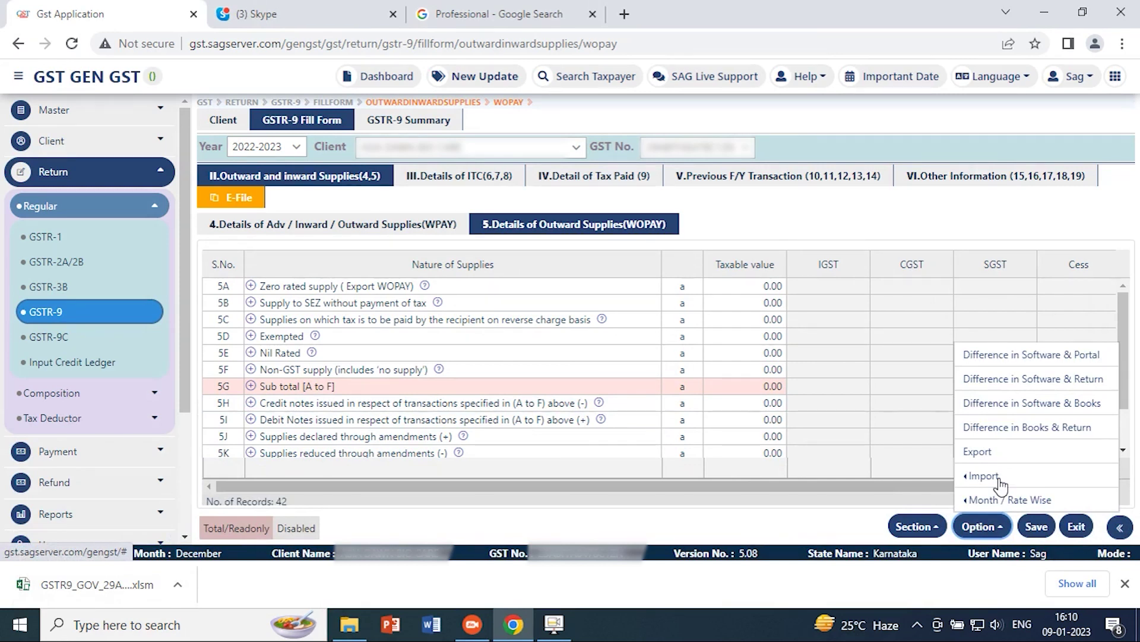
left_click(439, 181)
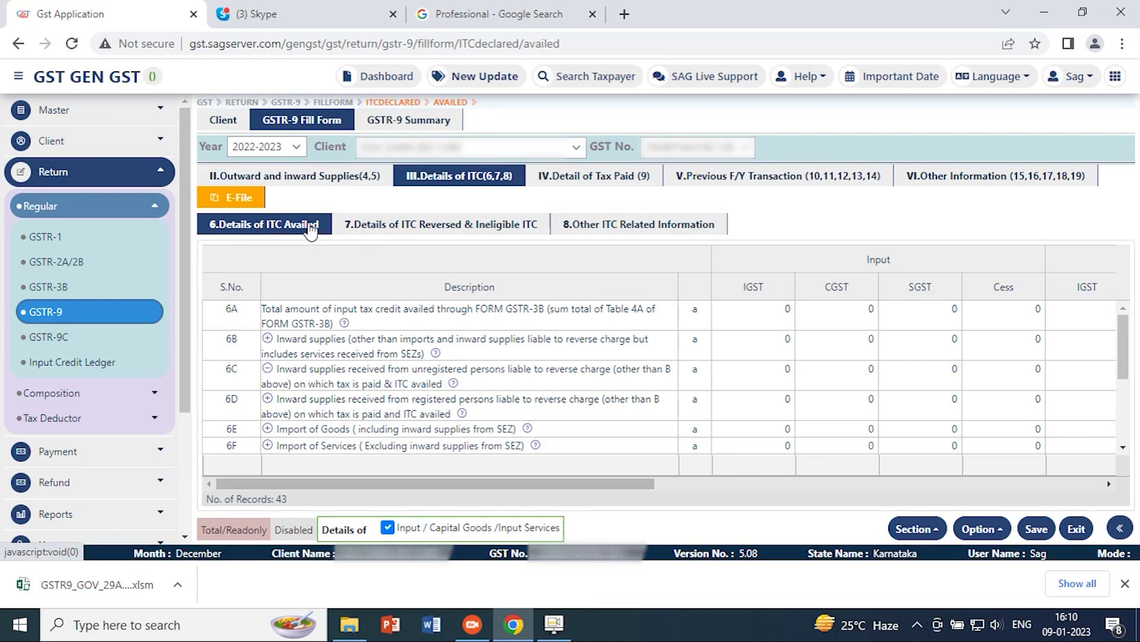
left_click_drag(613, 484, 466, 498)
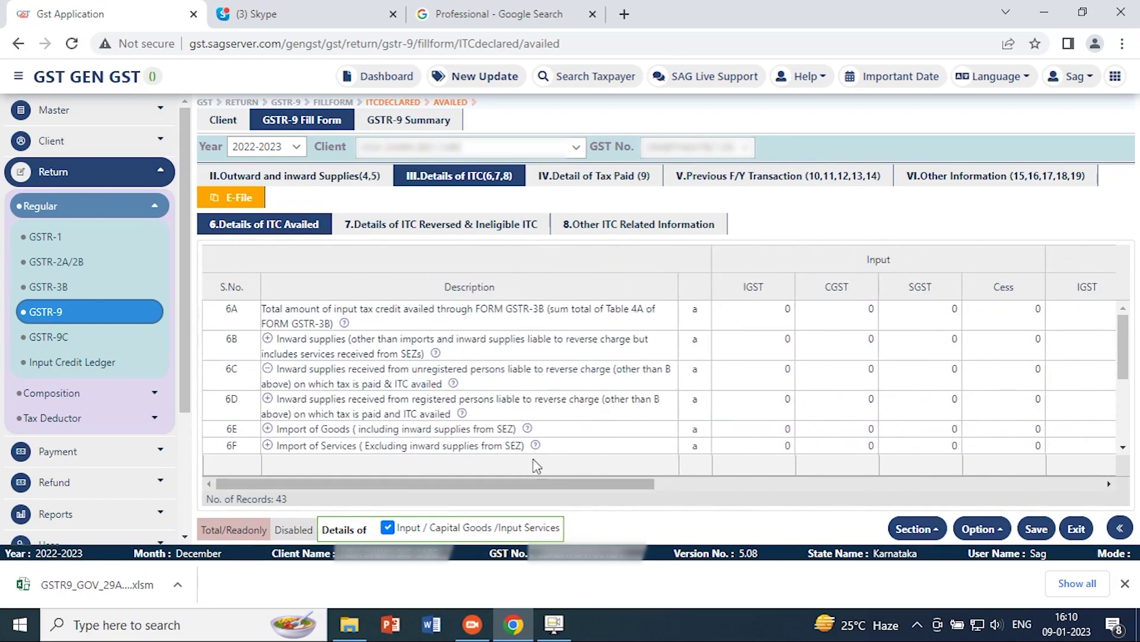
Step: Read the help notes for rows 6A and 6B, highlight the formula in the 6B note, and close it
left_click(345, 324)
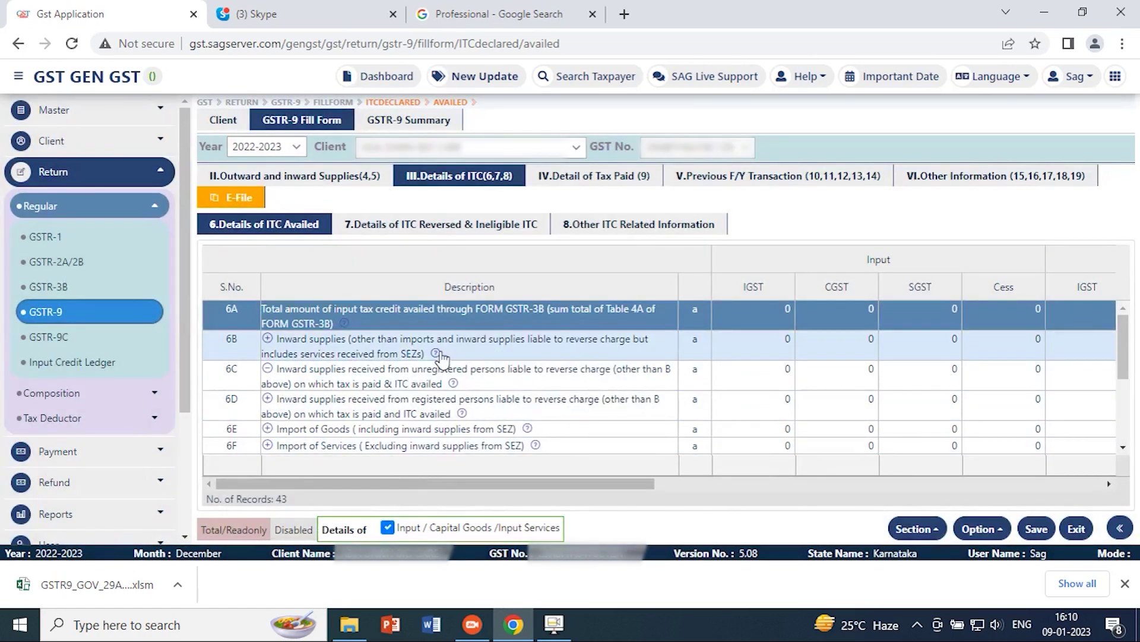
left_click(436, 355)
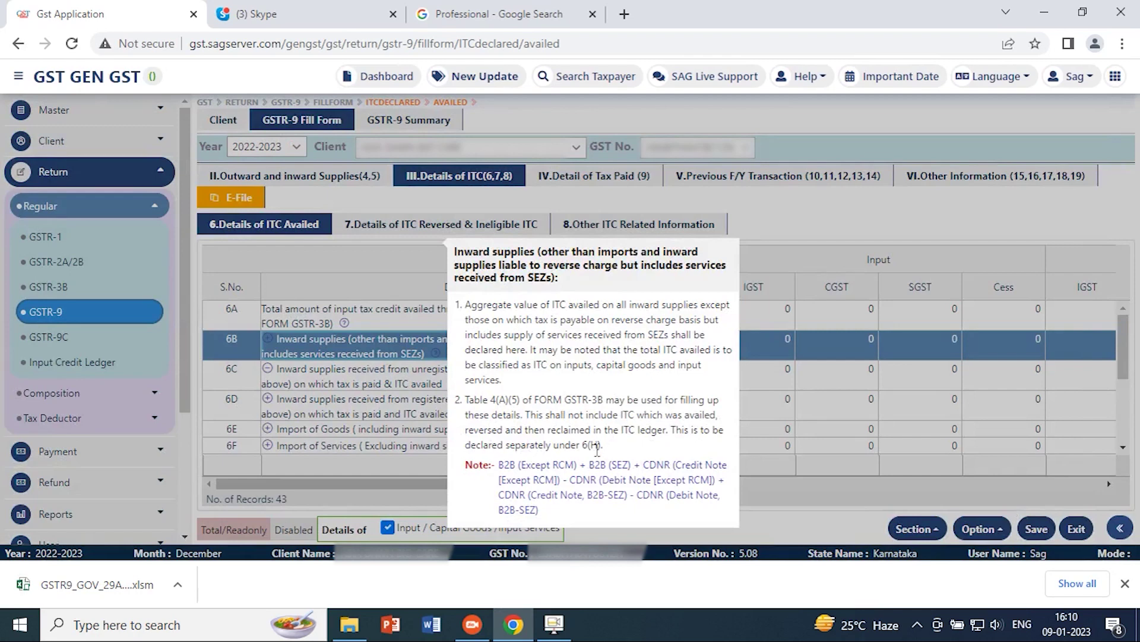
left_click_drag(559, 511, 496, 467)
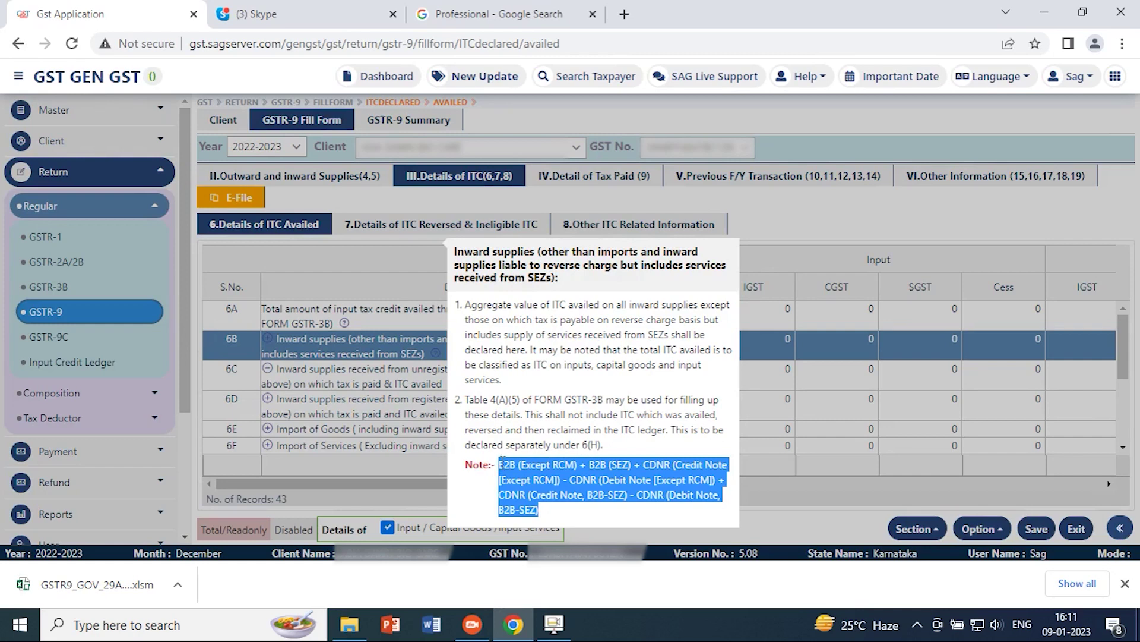
left_click(774, 357)
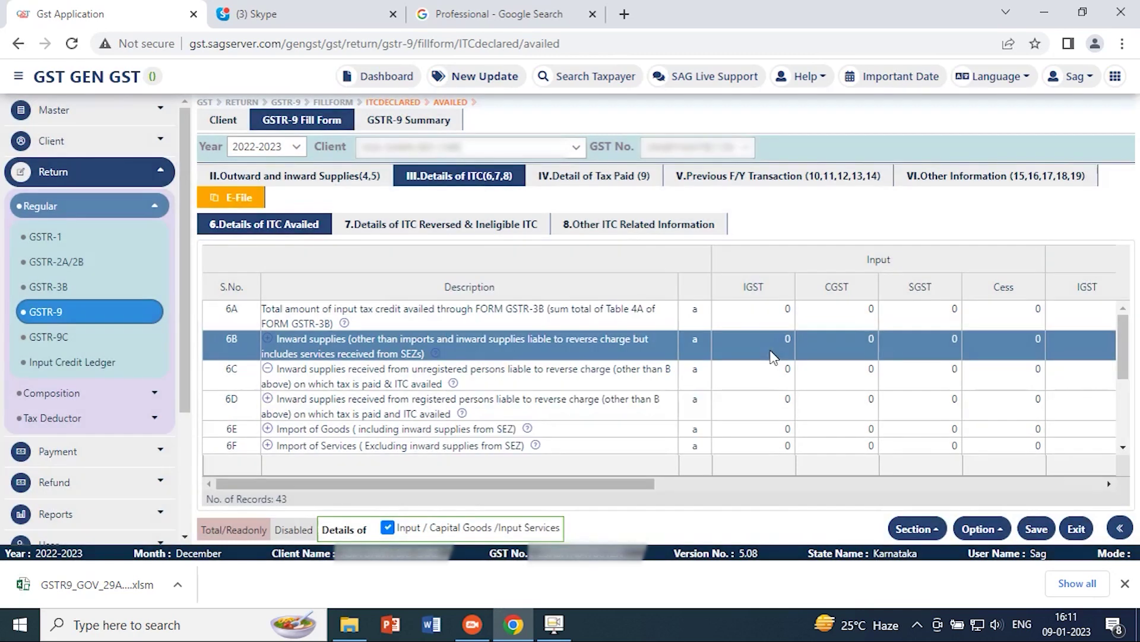
Step: Examine the section choices for table 6 and its Input / Capital Goods /Input Services display option
left_click(926, 531)
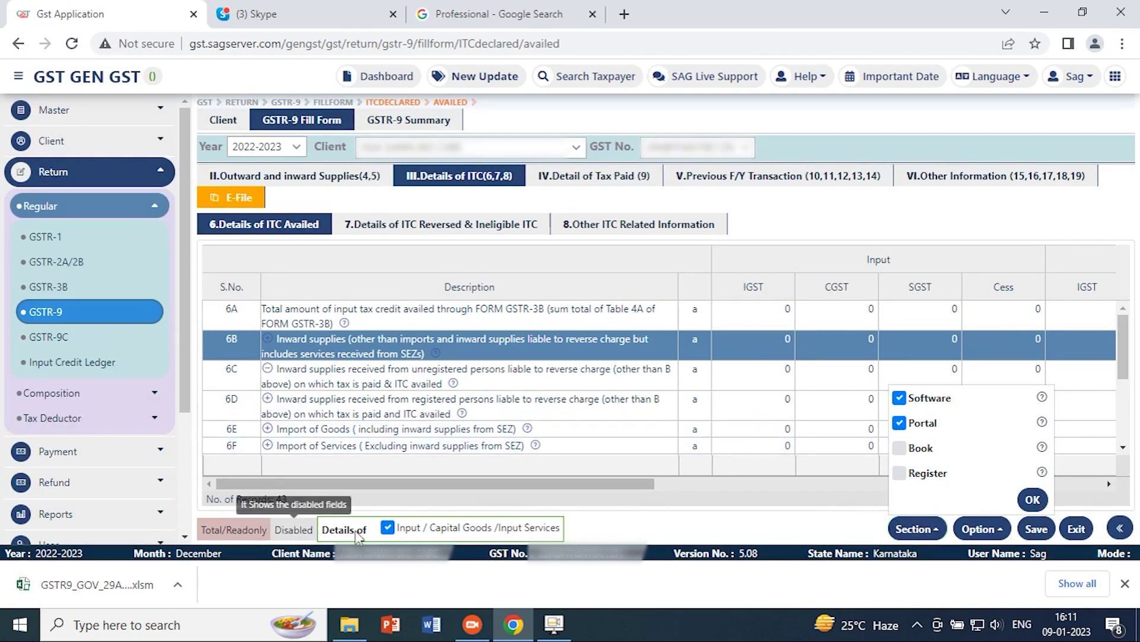
mouse_move(288, 528)
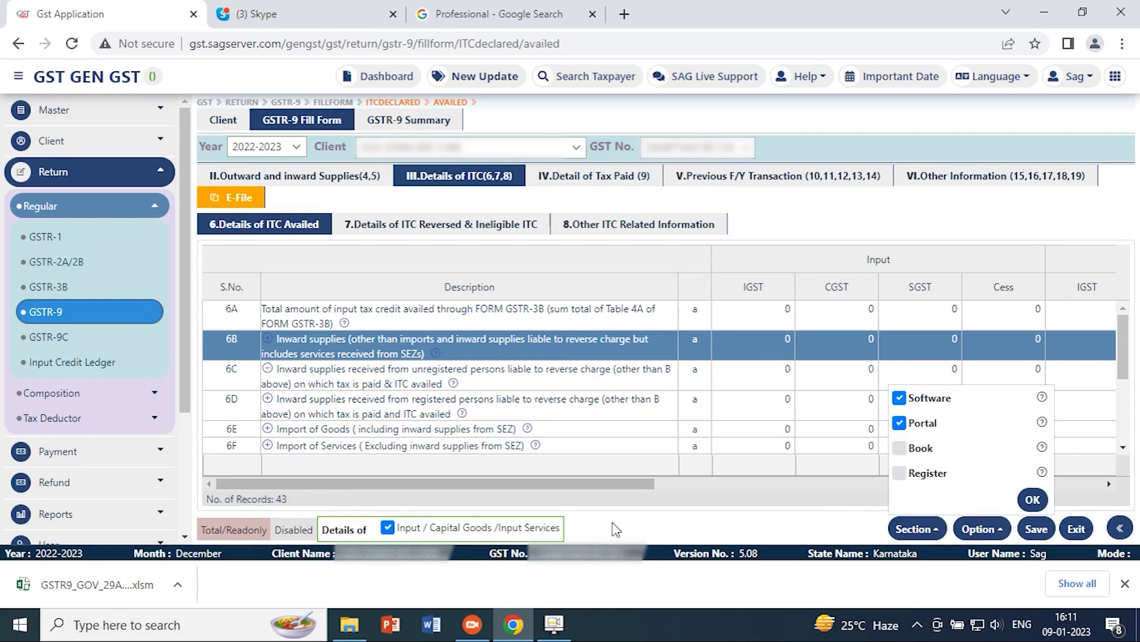
left_click(387, 527)
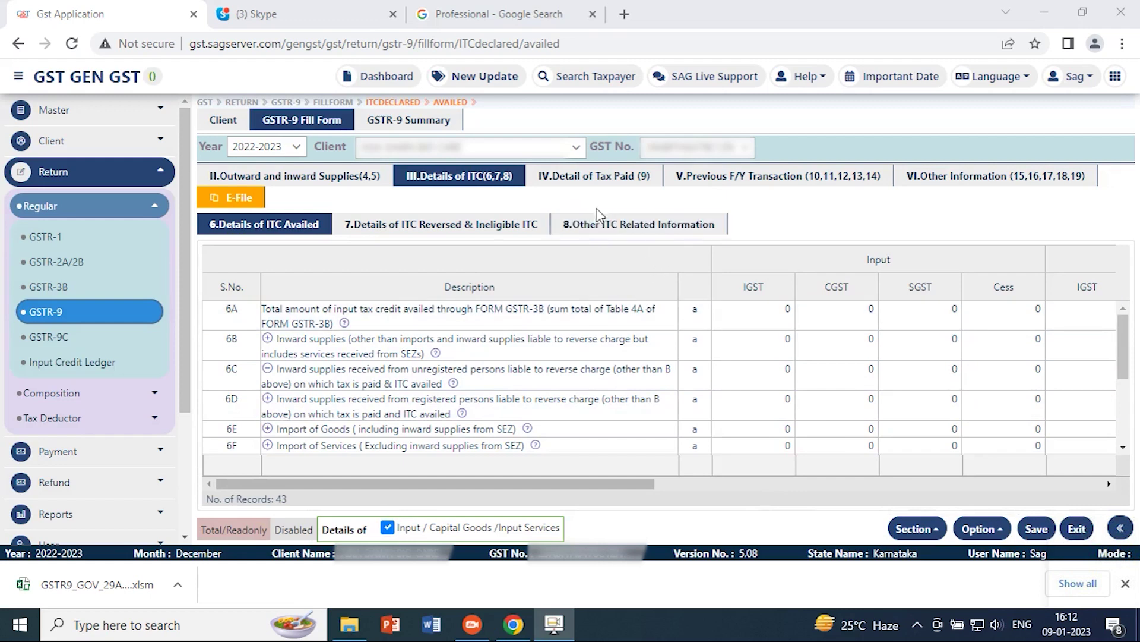
Step: Open 7.Details of ITC Reversed & Ineligible ITC and read the help note for row 7A, As per Rule 37
left_click(498, 232)
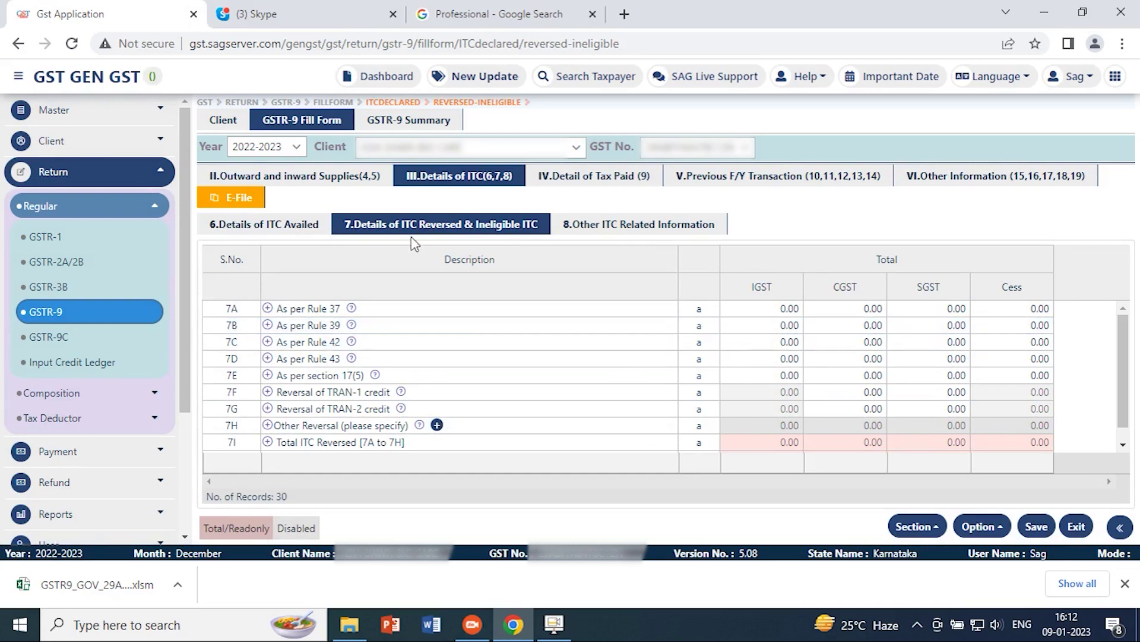
left_click(351, 310)
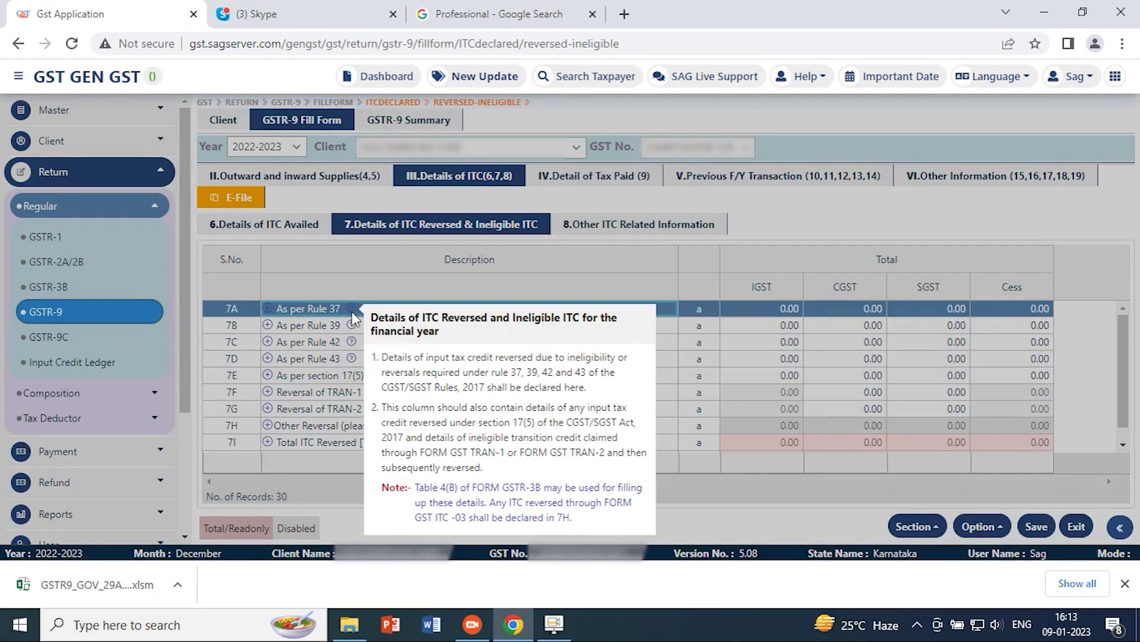
left_click(308, 311)
Step: Expand row 7A to compare software with portal figures and apply the Software and Portal sections to table 7
left_click(268, 308)
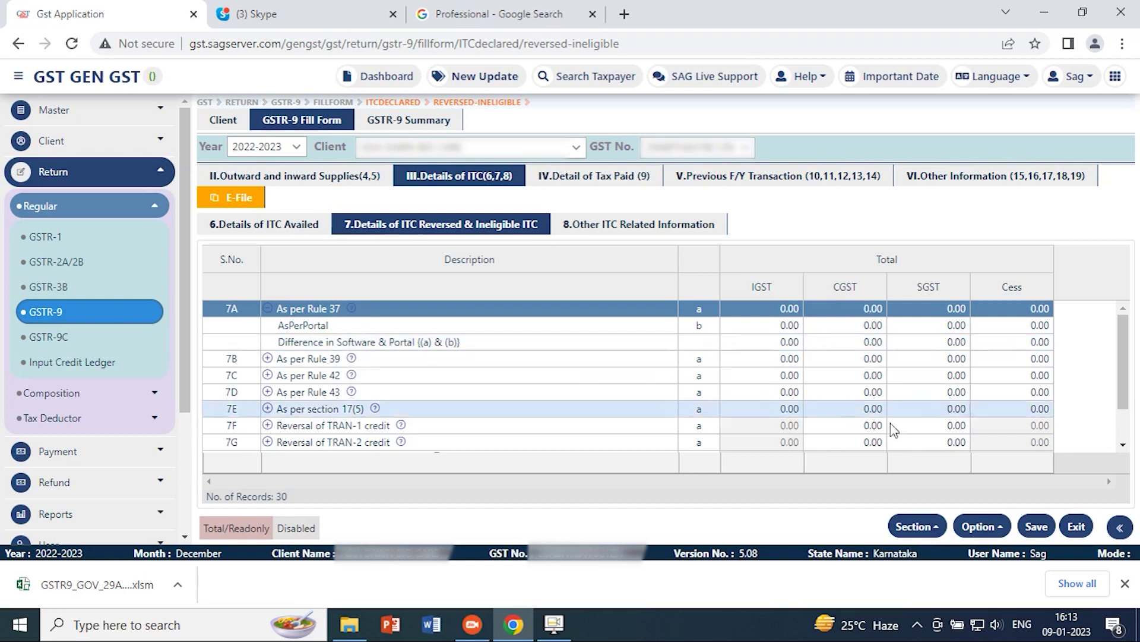
left_click(931, 530)
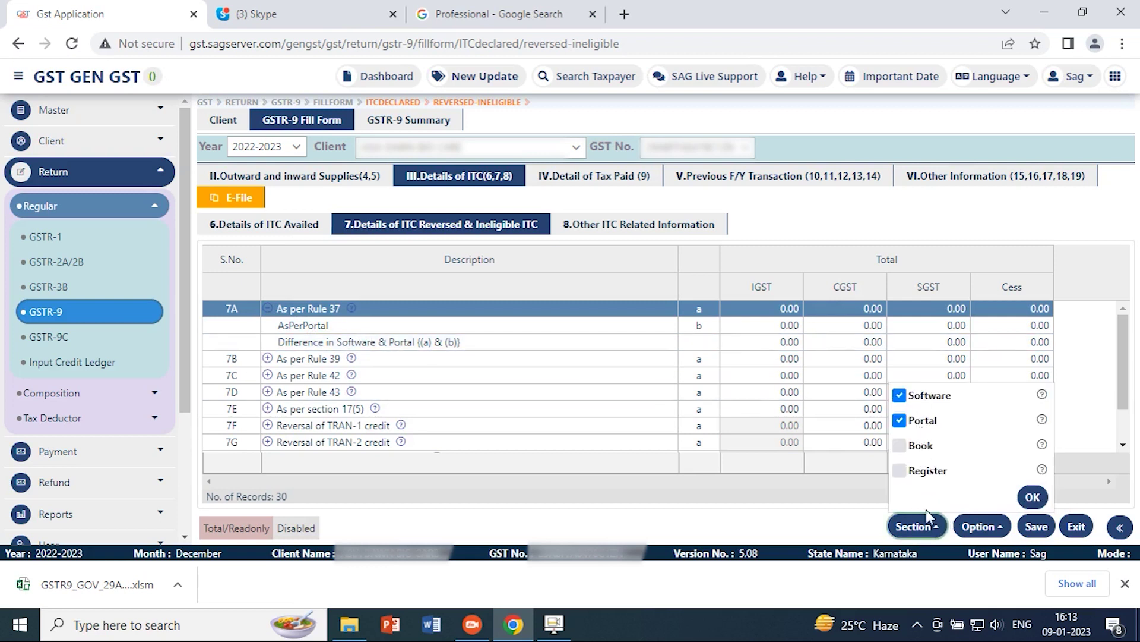
left_click(1030, 498)
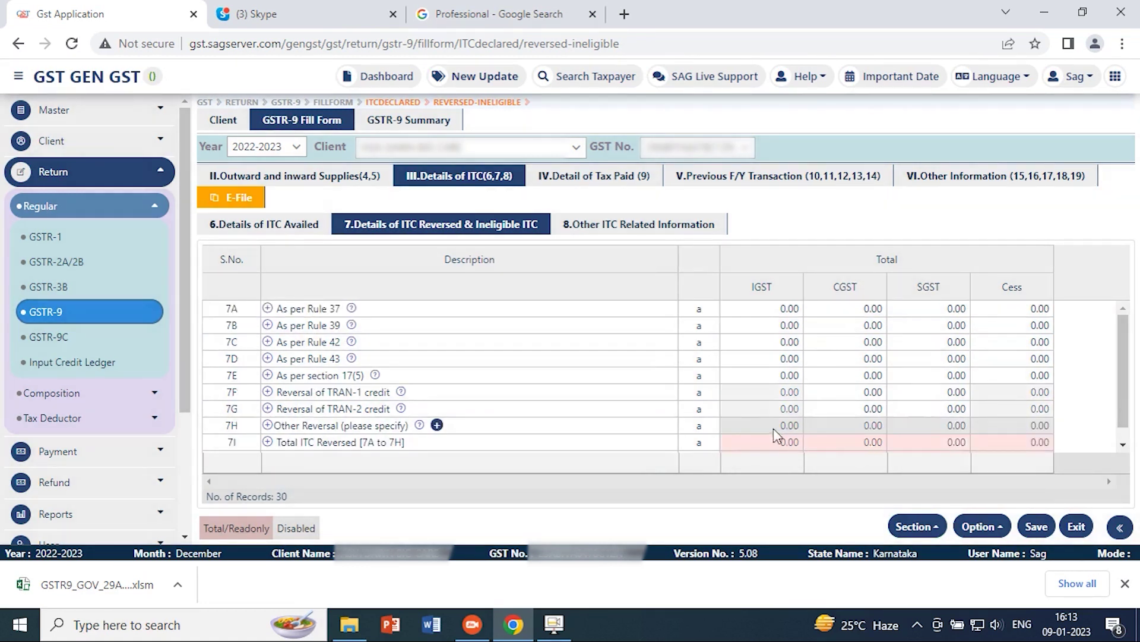
Step: Expand the portal comparisons of row 8A in 8.Other ITC Related Information and row 10 in V.Previous F/Y Transaction
left_click(640, 234)
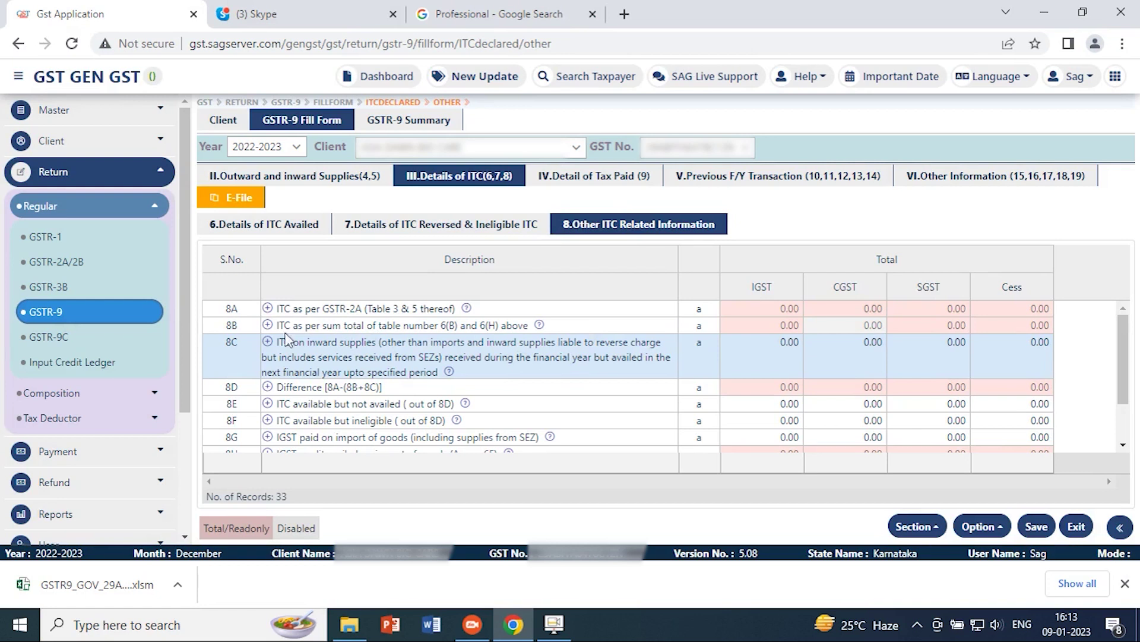
left_click(267, 308)
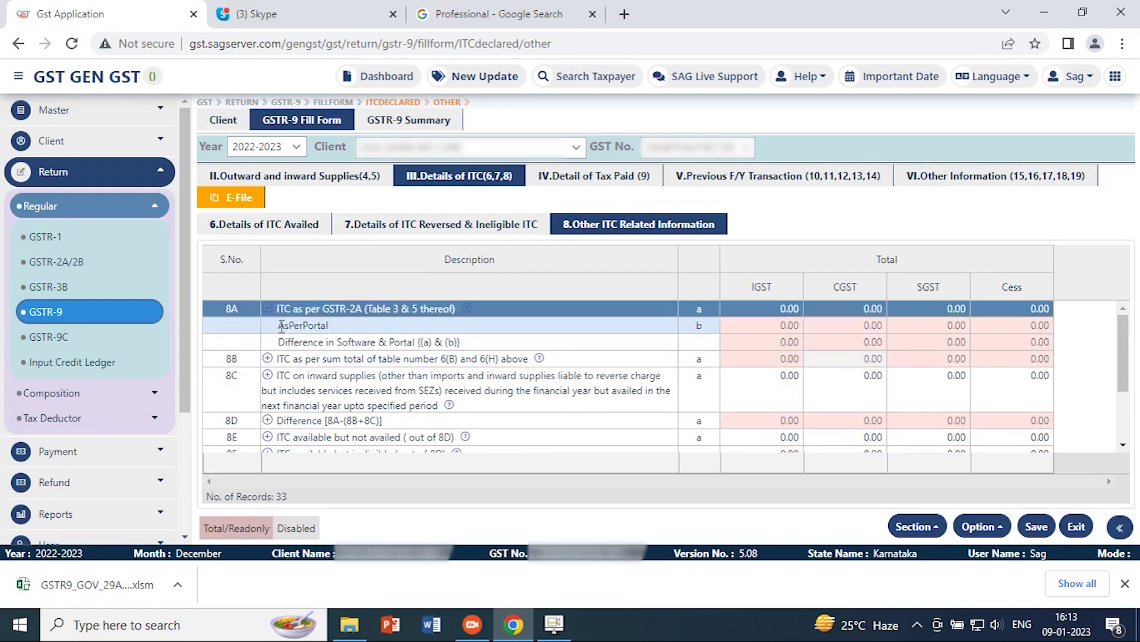
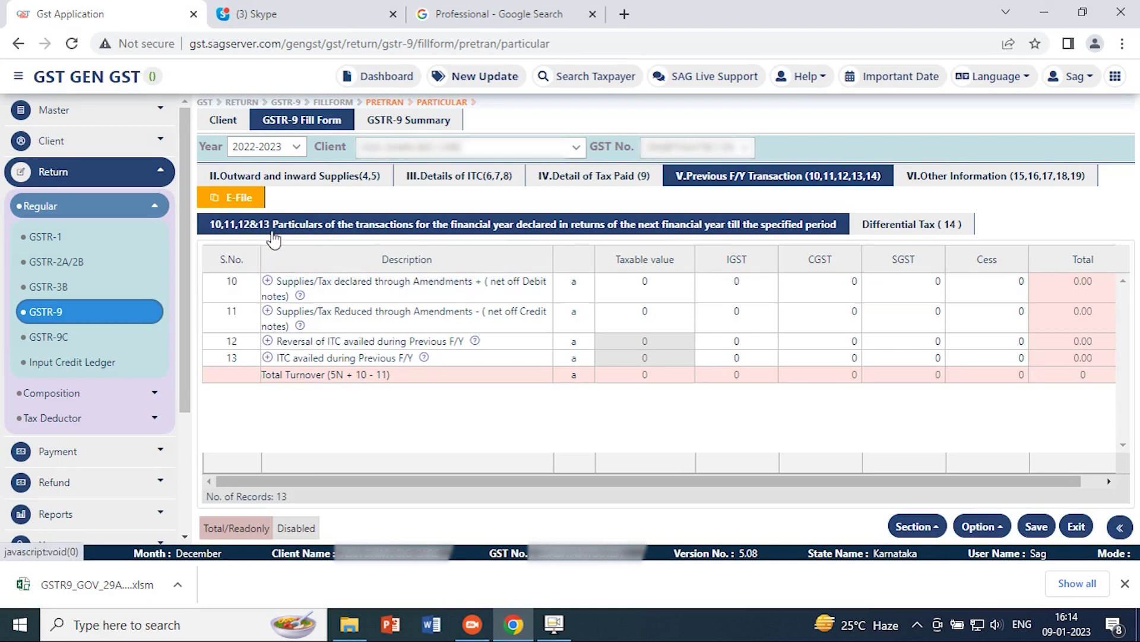
left_click(268, 281)
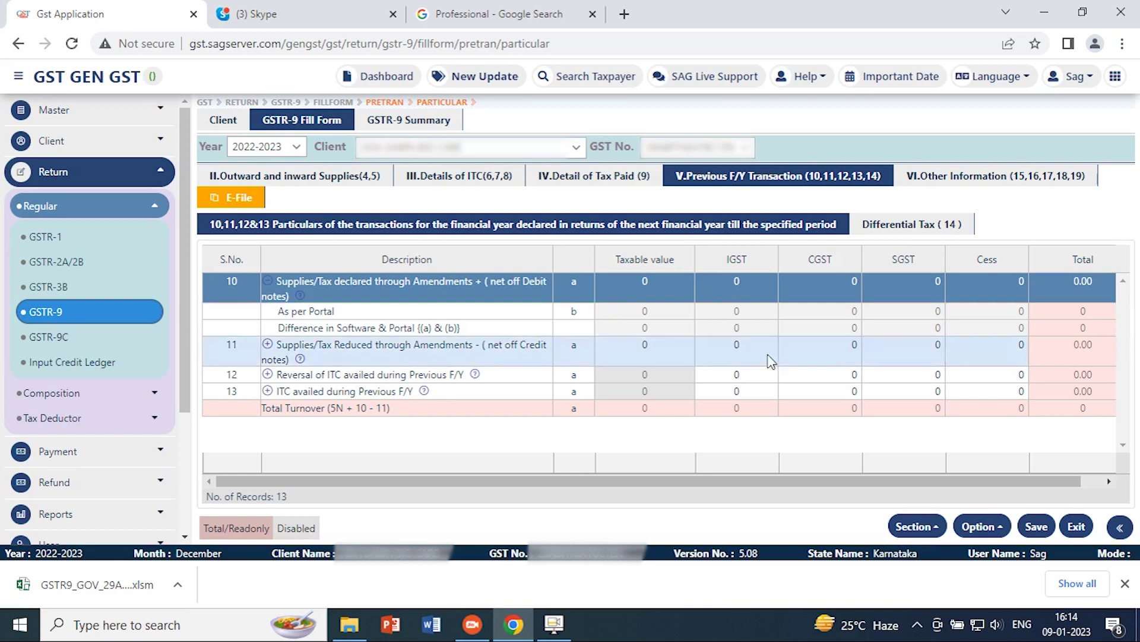
Step: Open Differential Tax (14) and inspect the software and portal difference under Integrated Tax and Central Tax, collapsing each row again
left_click(871, 228)
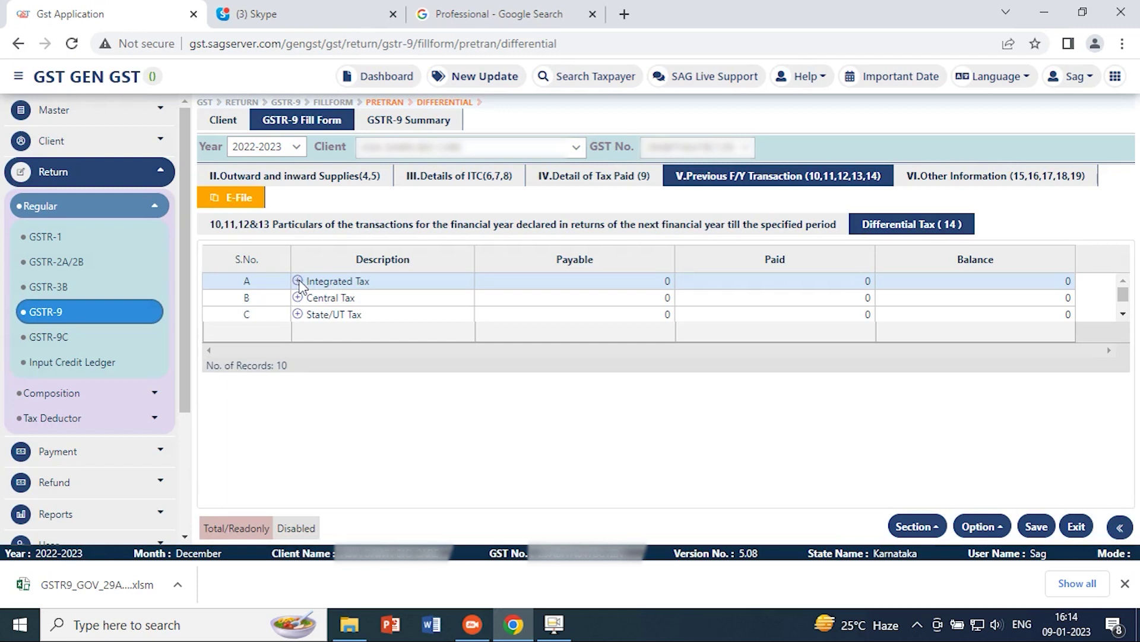
left_click(297, 281)
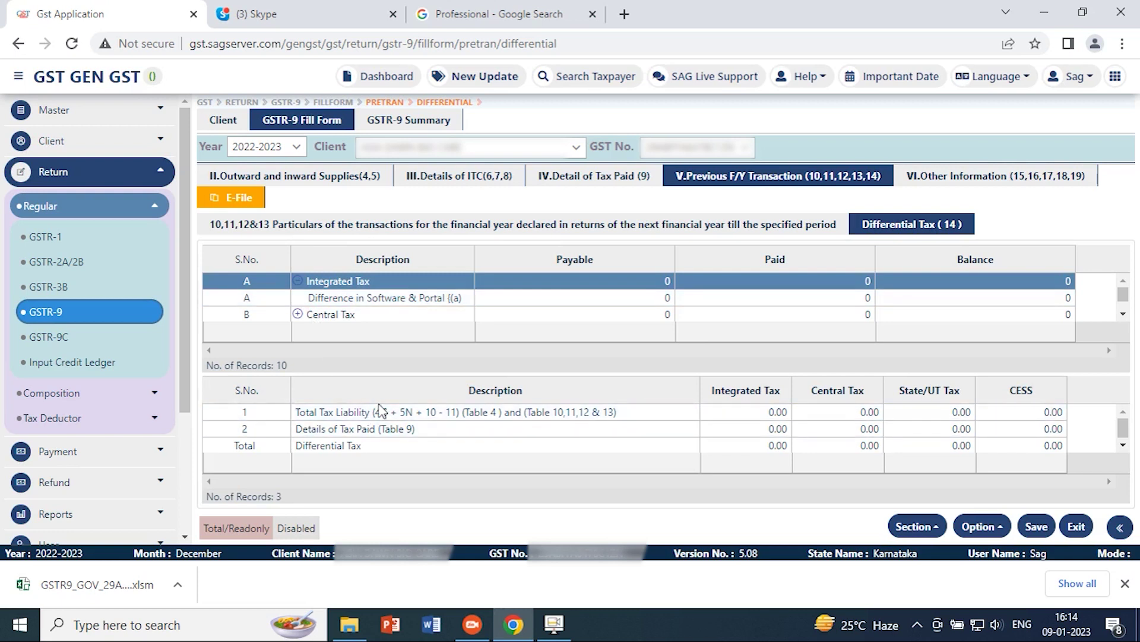
left_click(297, 281)
left_click(298, 299)
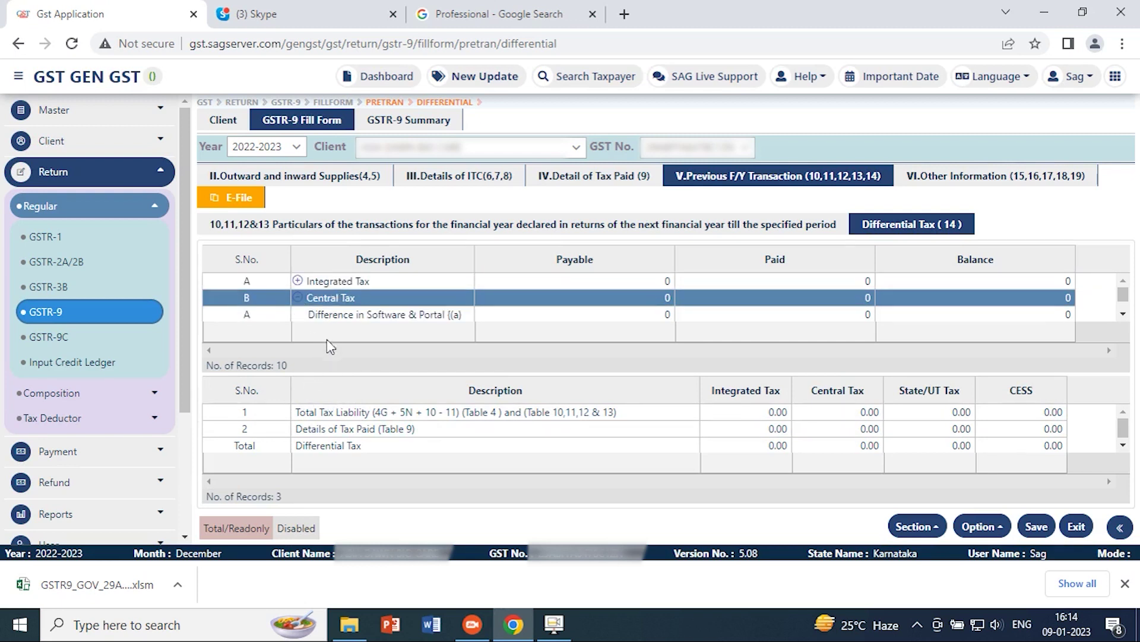
left_click(298, 297)
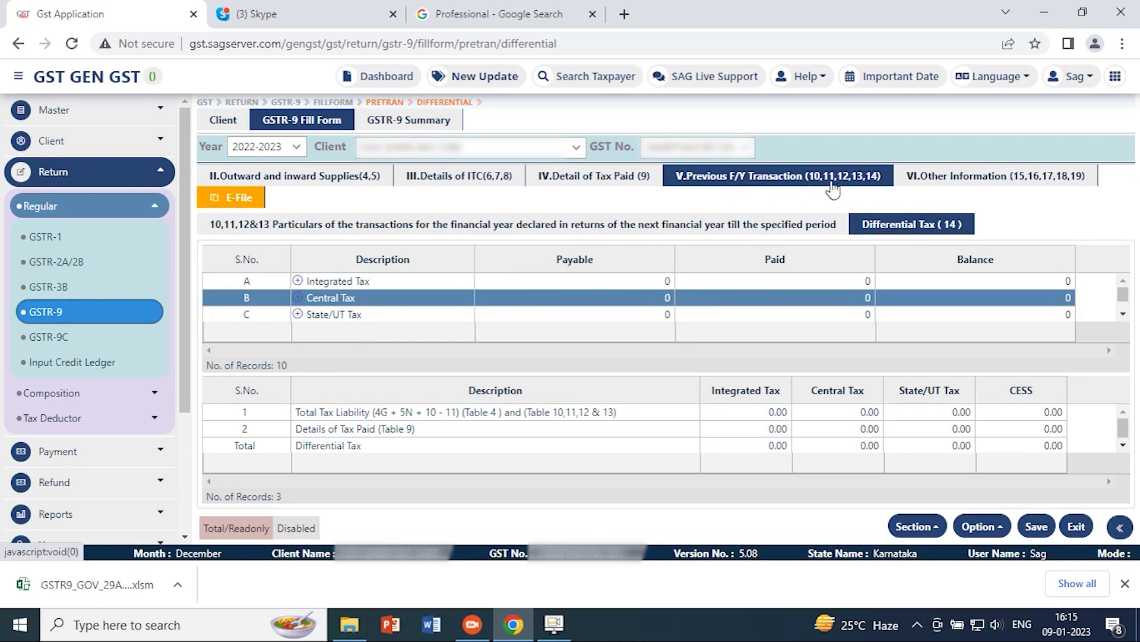
Step: Open 15. Particulars of Demands and Refunds, expand row 15A, Total Refund claimed, and view the table's section choices
left_click(950, 180)
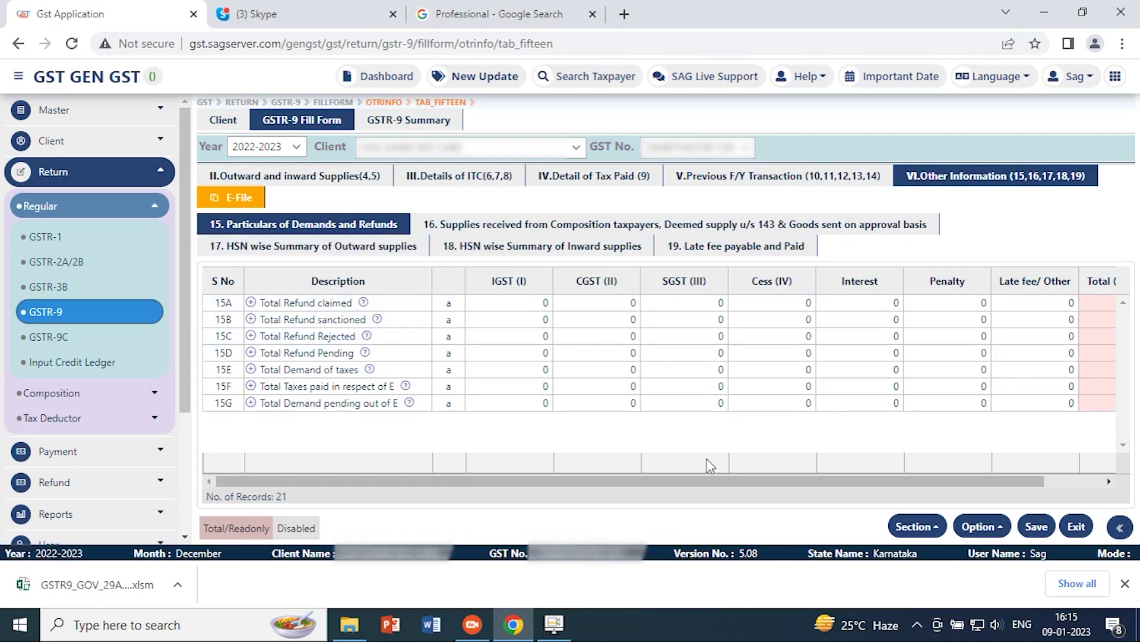
left_click(252, 303)
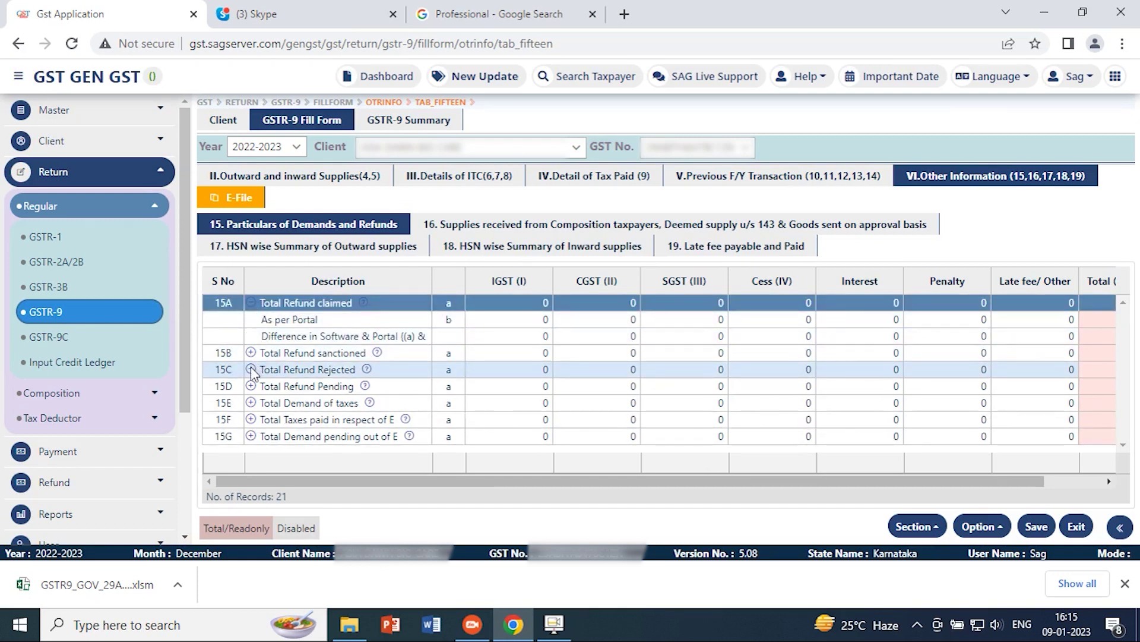
left_click(917, 529)
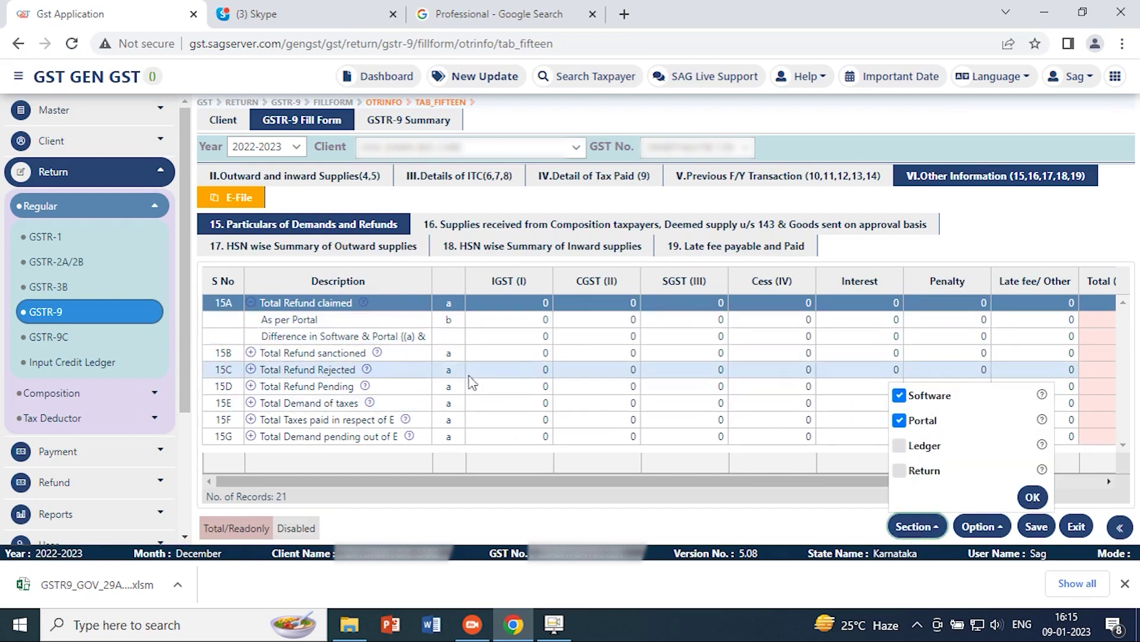
left_click(414, 322)
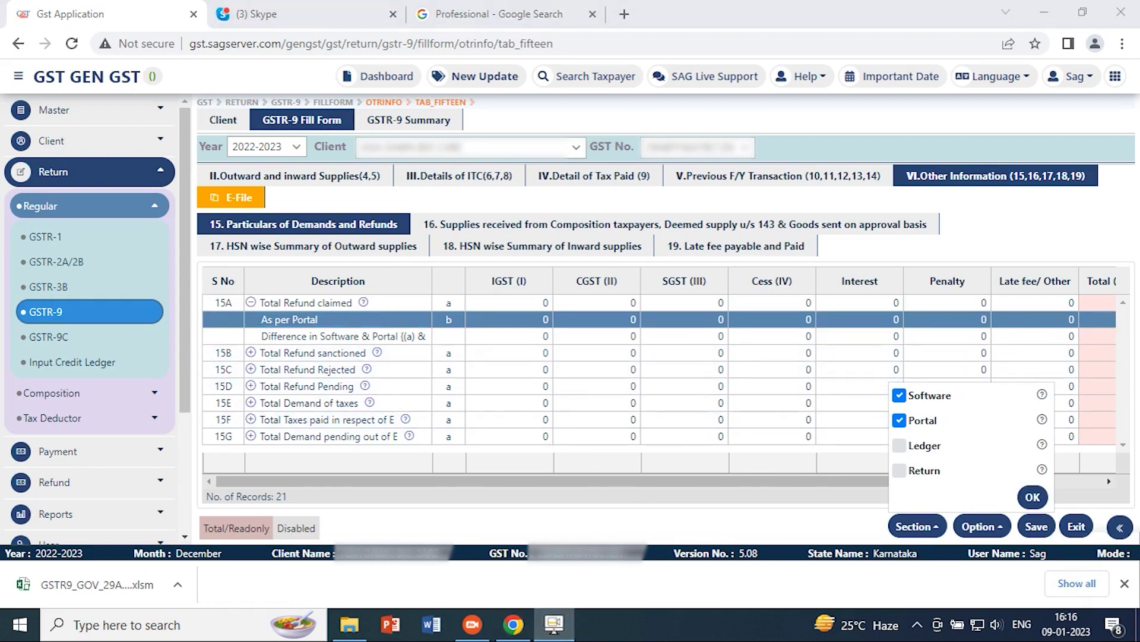
left_click(754, 510)
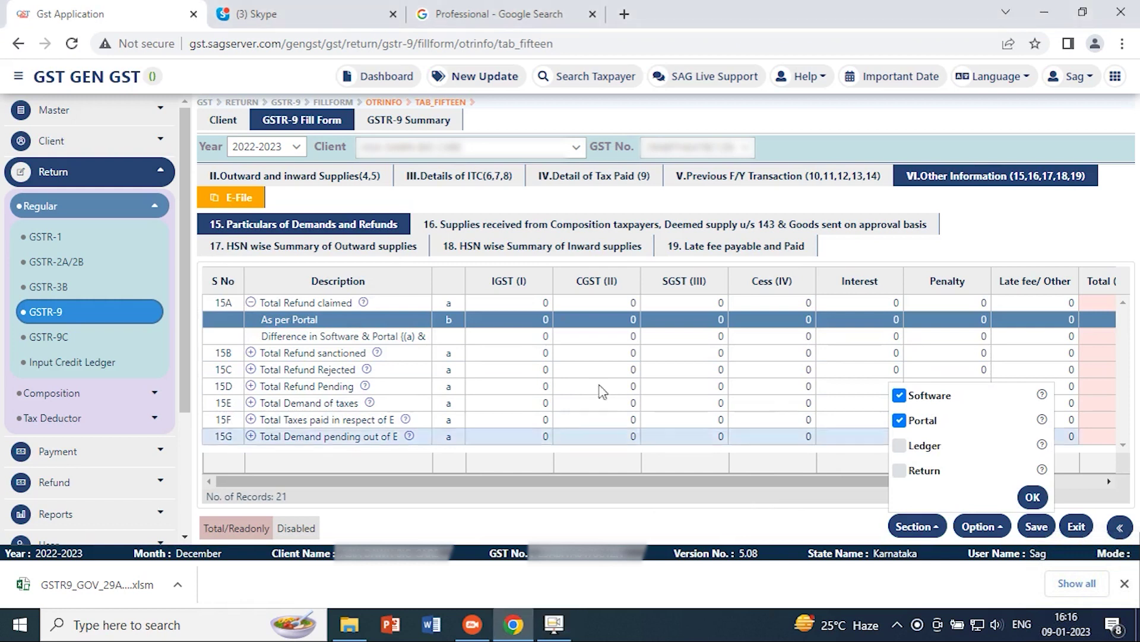
Step: View table 16 for composition and deemed supplies, and add a row to 17. HSN wise Summary of Outward supplies
left_click(510, 228)
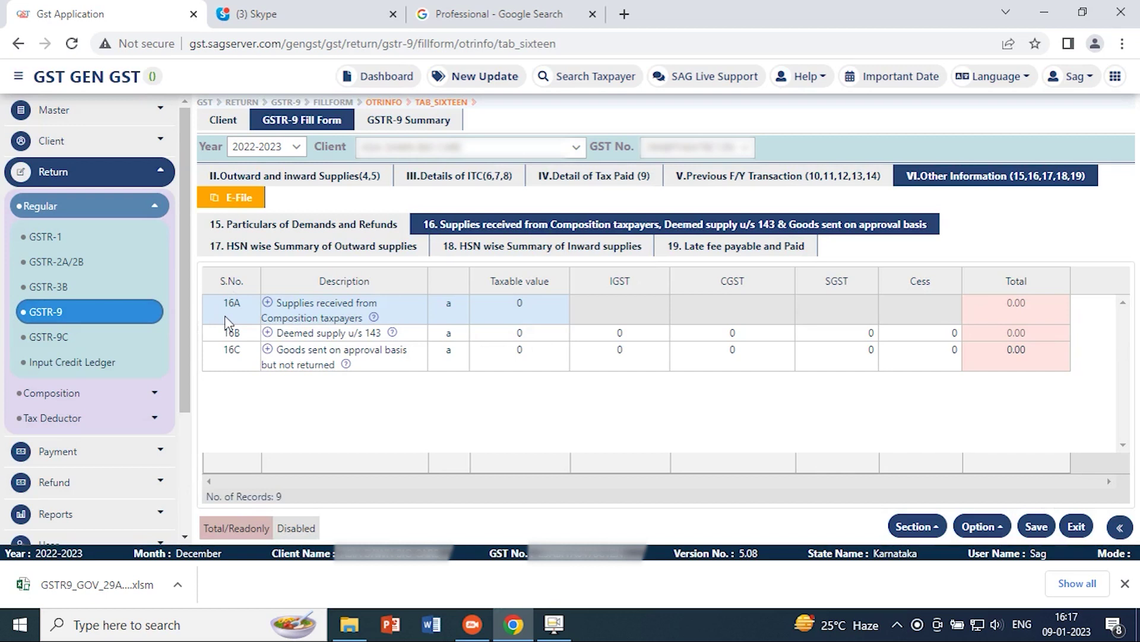
left_click(238, 249)
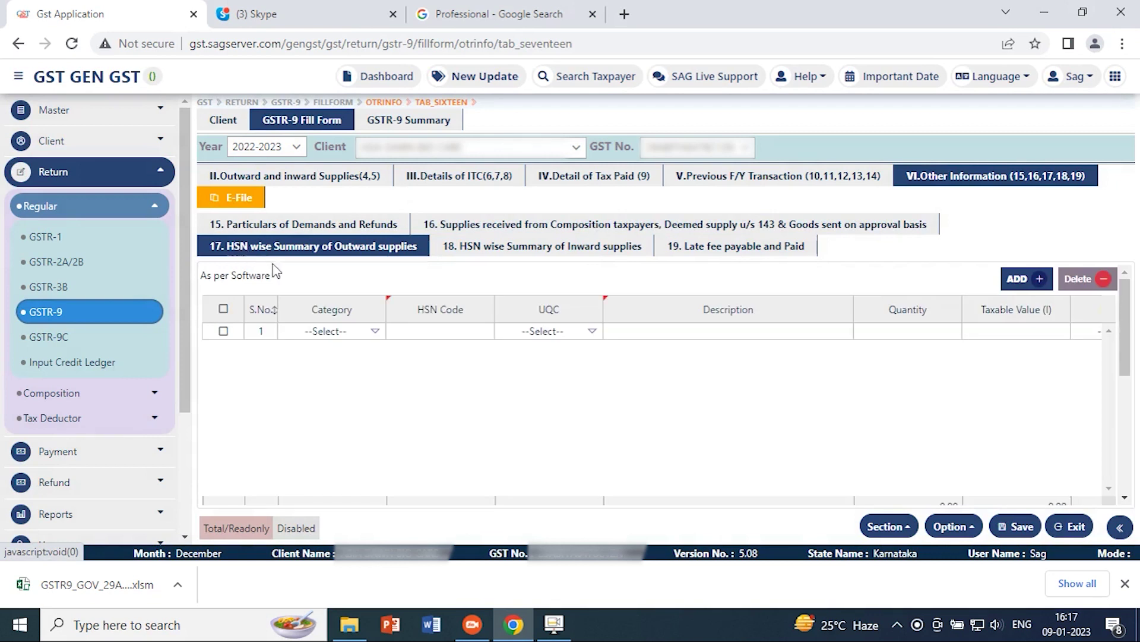
left_click(1026, 279)
Step: Set the category of the first HSN row to G
left_click(374, 331)
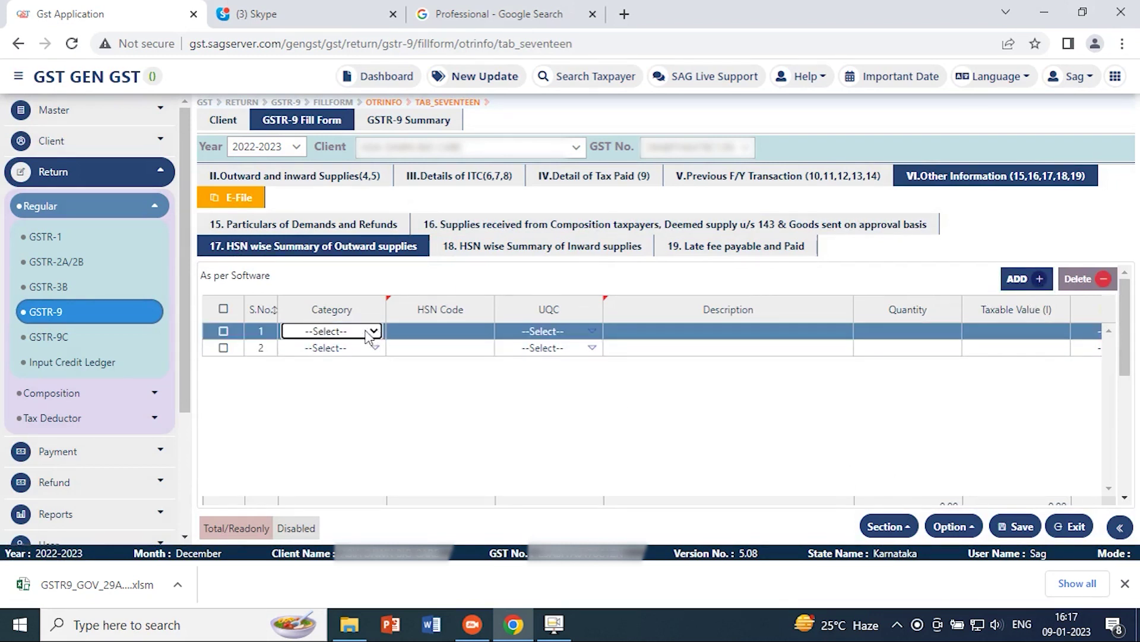
left_click(374, 331)
left_click(218, 329)
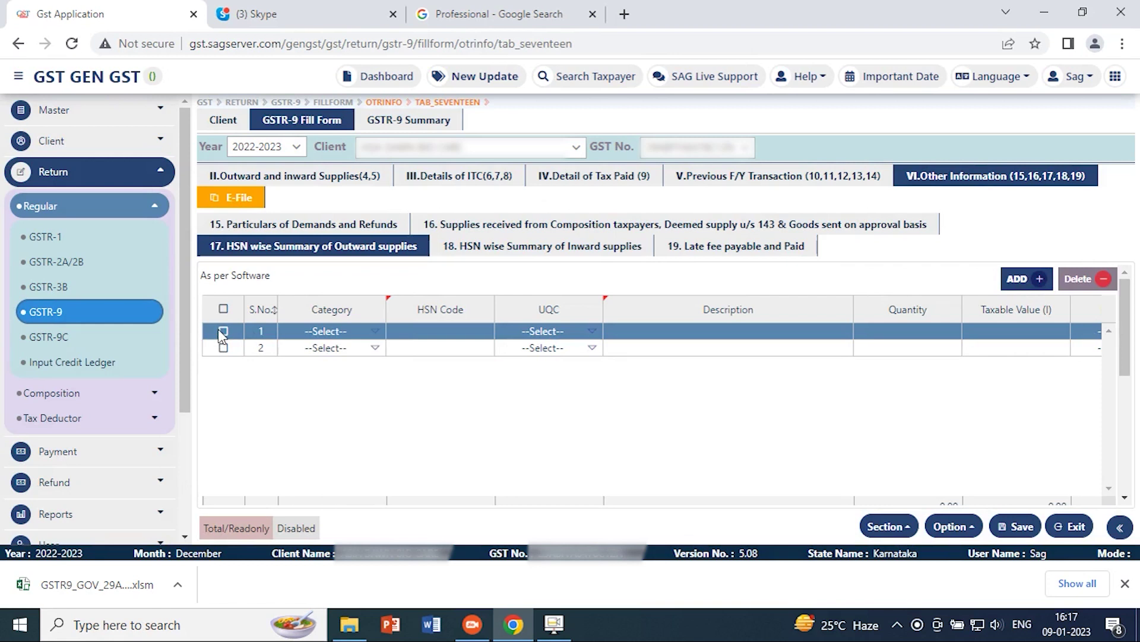
left_click(314, 330)
left_click(372, 330)
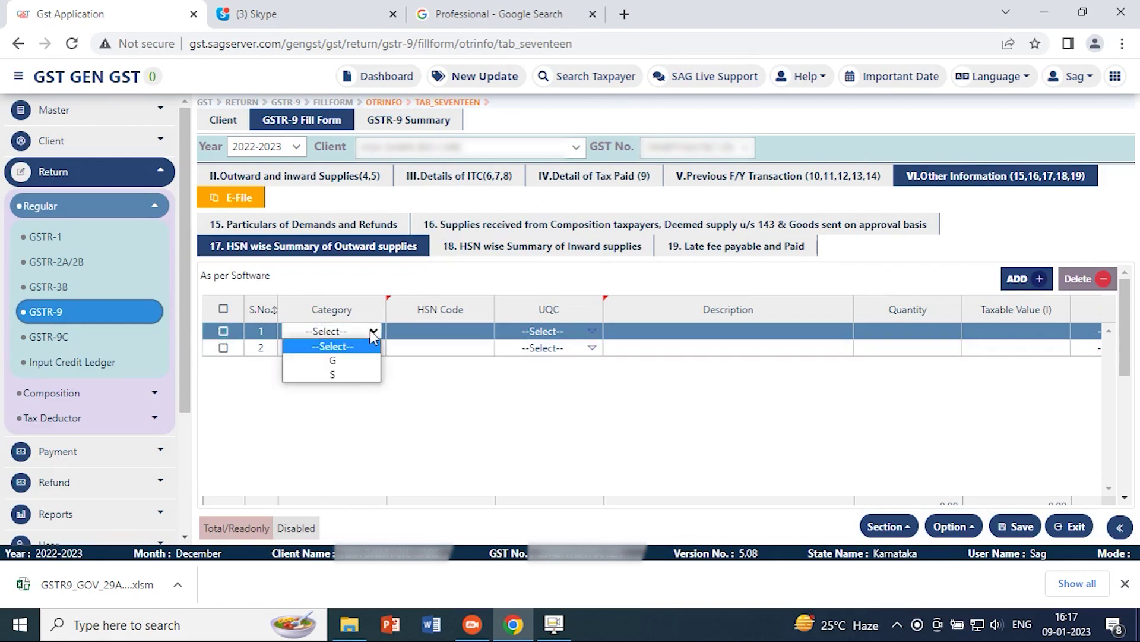
left_click(336, 360)
Step: Examine the entry fields of the first HSN outward supplies row: HSN Code, the UQC unit choices, Description and Quantity
left_click(425, 331)
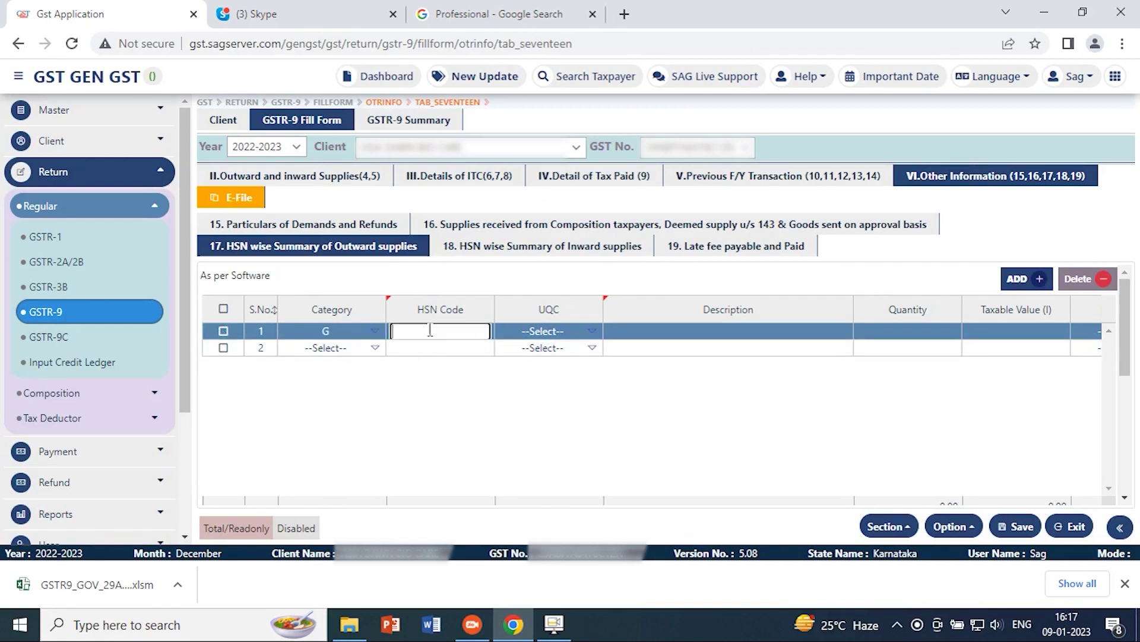
left_click(531, 331)
left_click(591, 331)
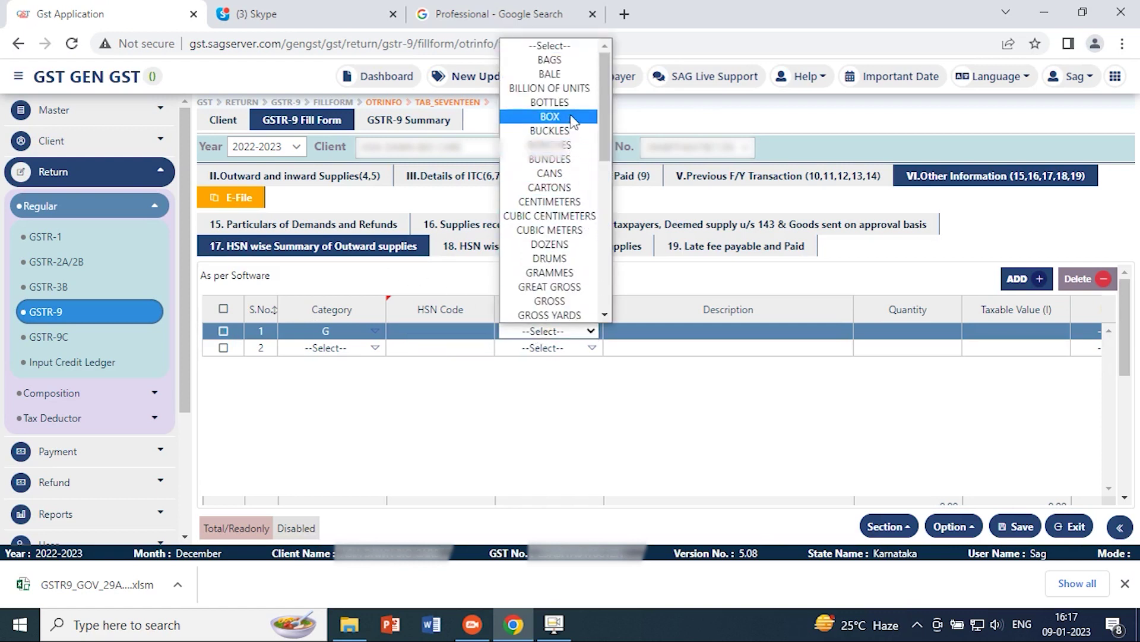
left_click(588, 387)
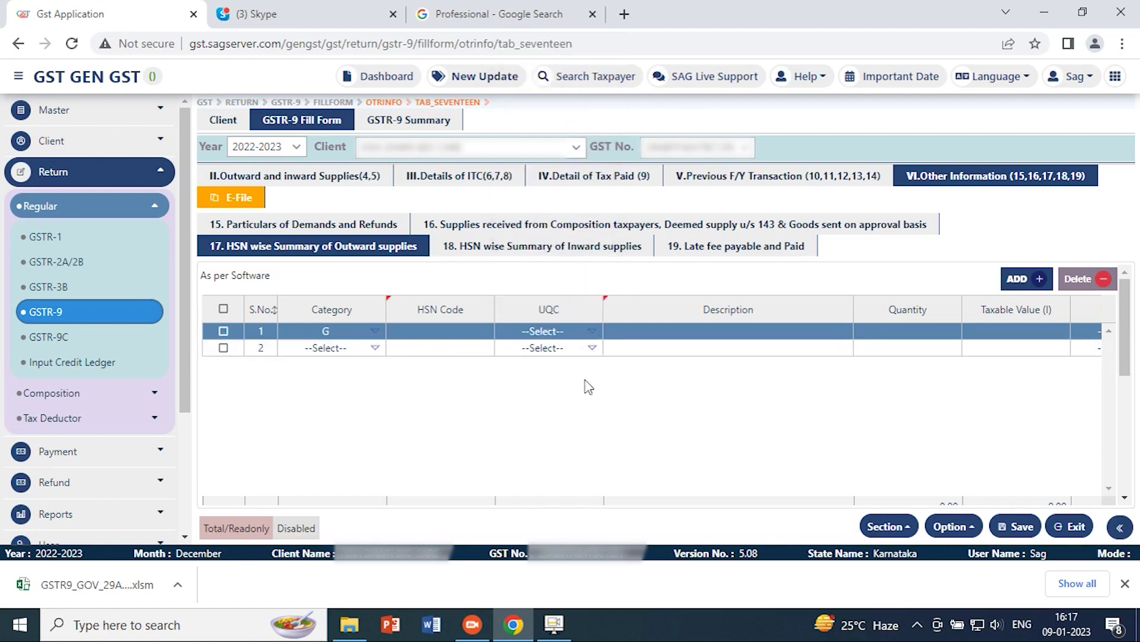
left_click(684, 331)
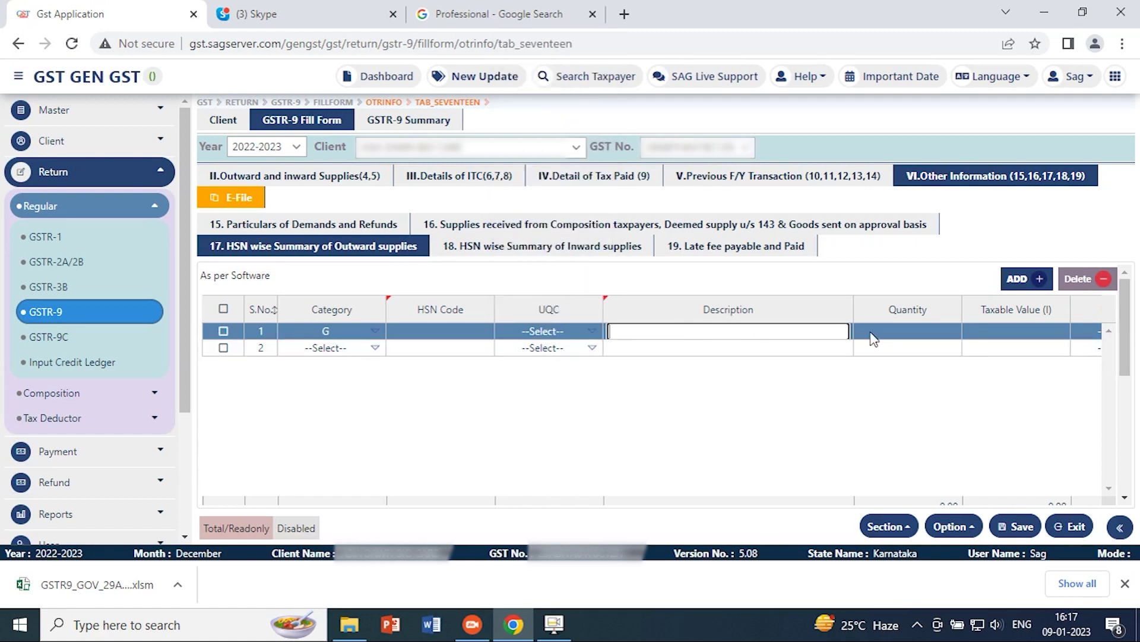
left_click(873, 339)
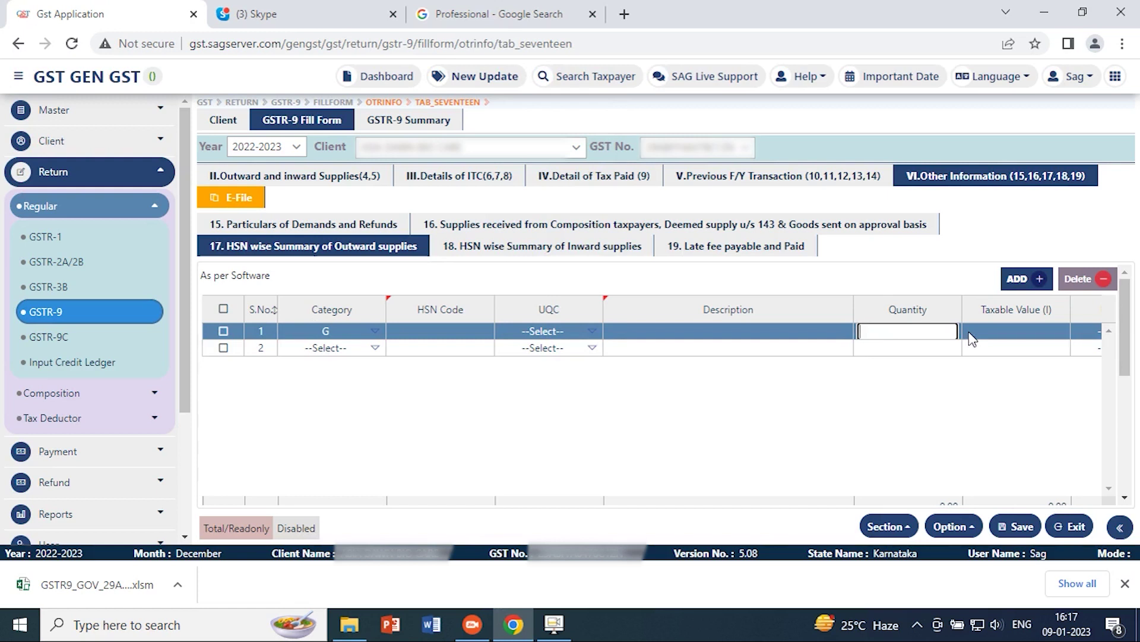
Step: View 18. HSN wise Summary of Inward supplies, and read the CGST help note in 19. Late fee payable and Paid
left_click(555, 248)
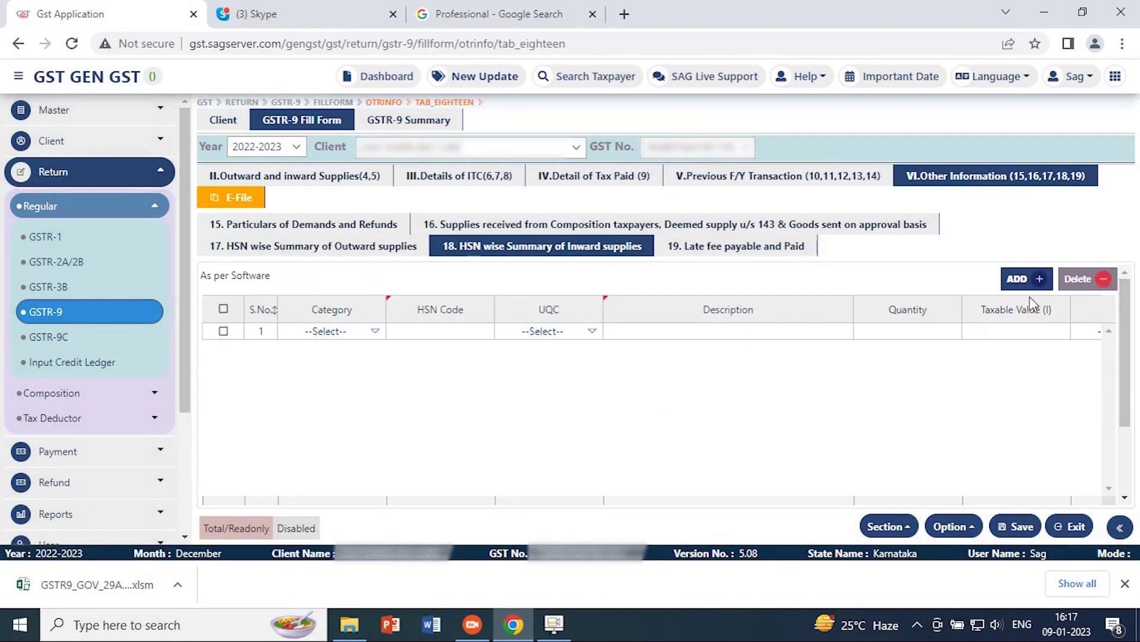
left_click(762, 257)
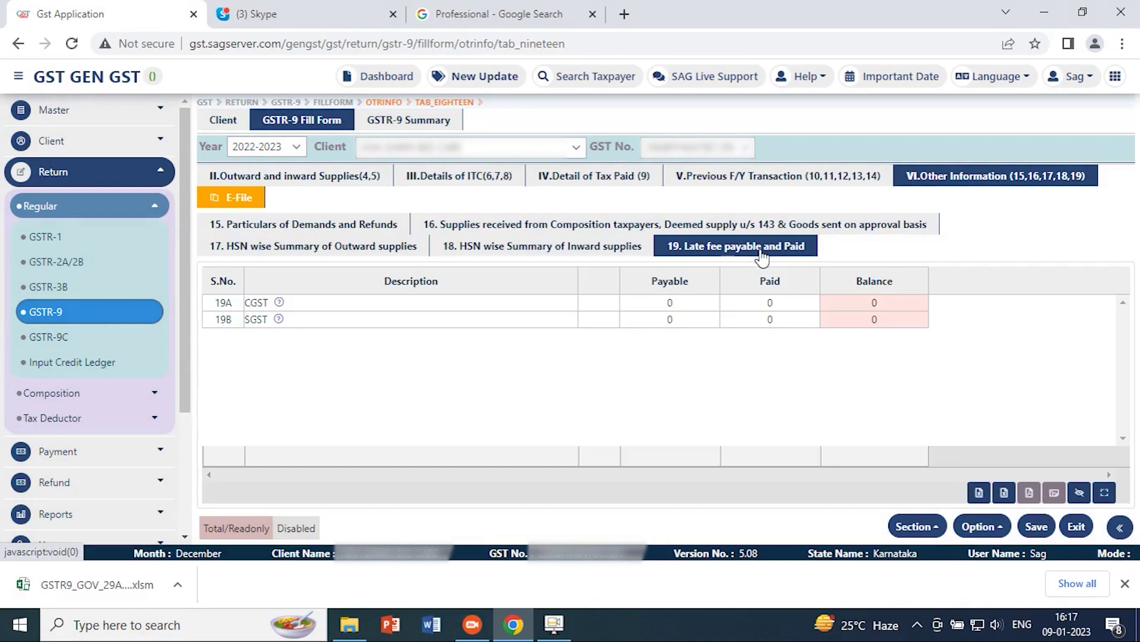
left_click(279, 304)
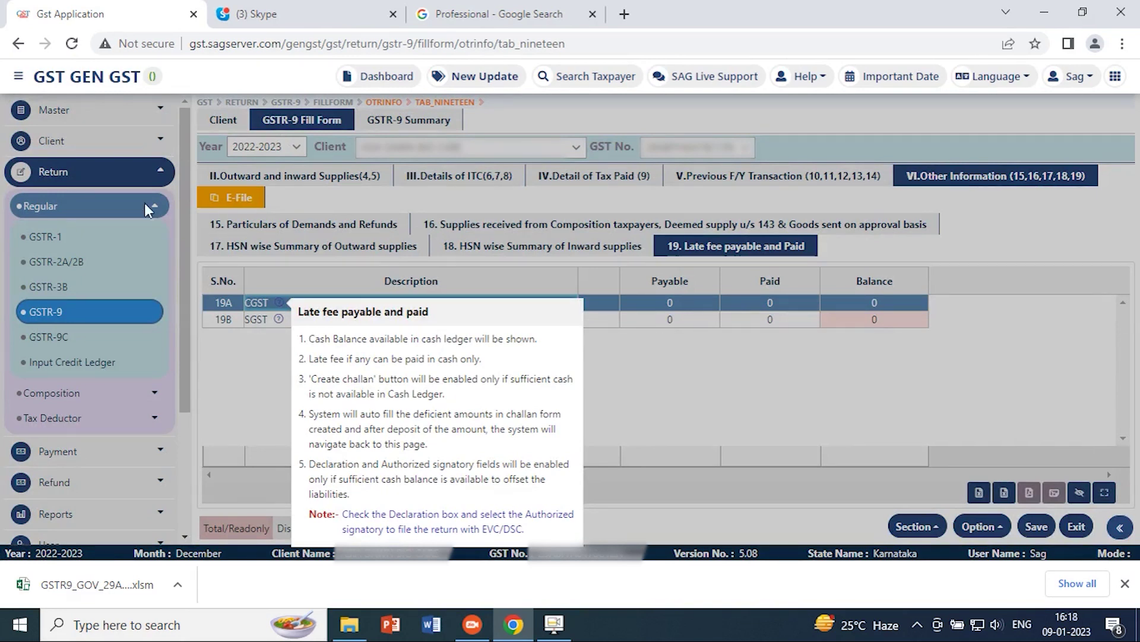
left_click(224, 362)
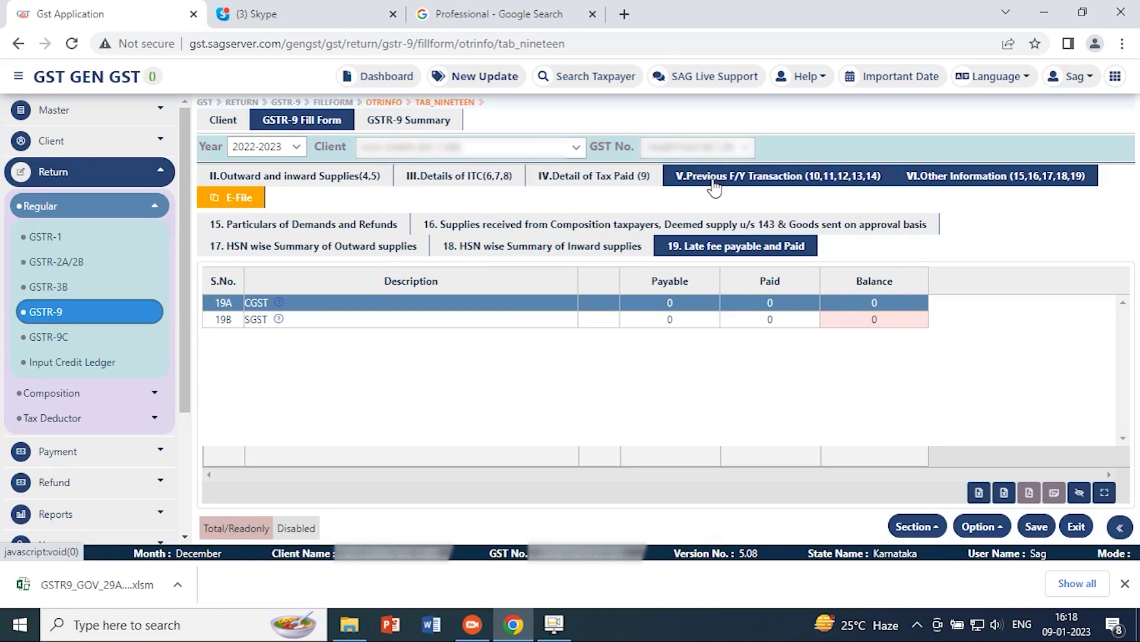
Step: Open the E-File page, view its download choices, and generate the GSTR-9 JSON file
left_click(245, 197)
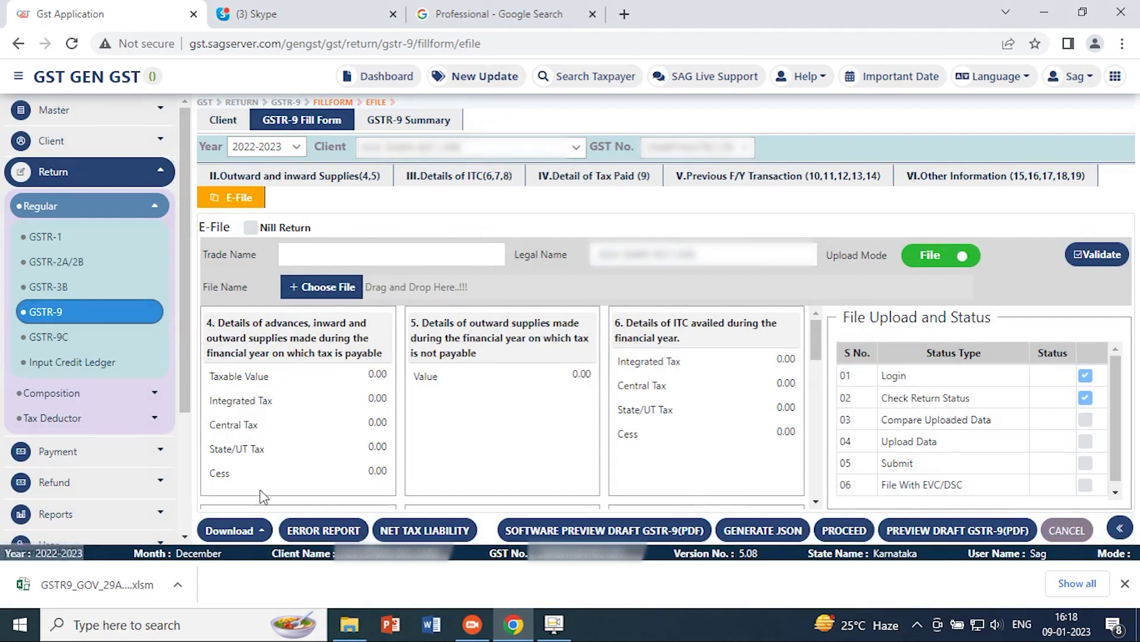
left_click(256, 531)
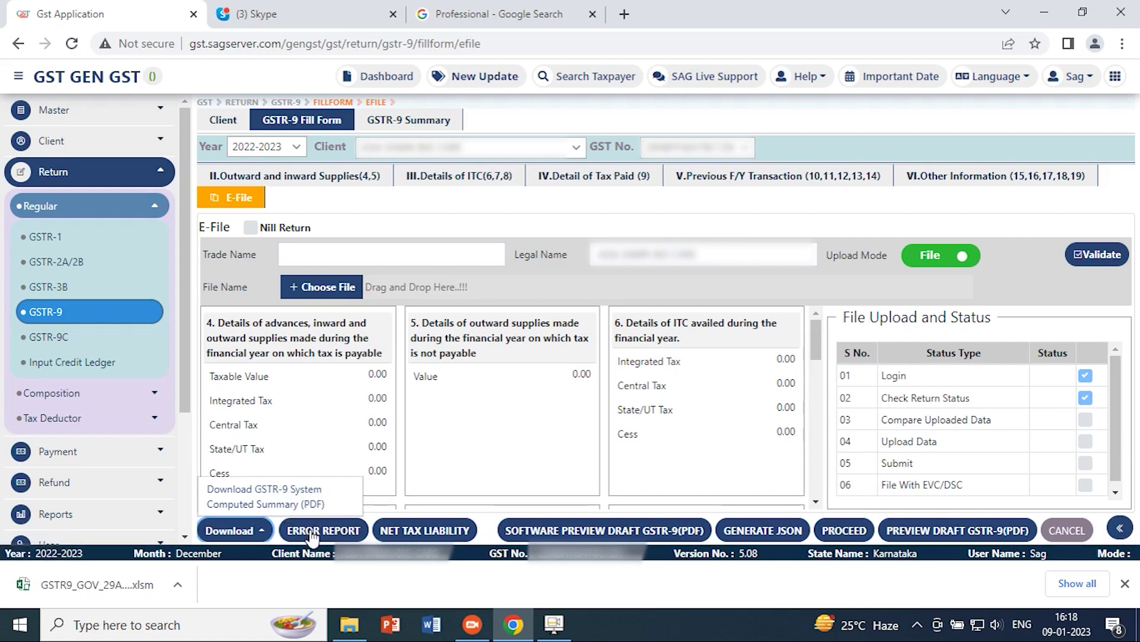
left_click(750, 537)
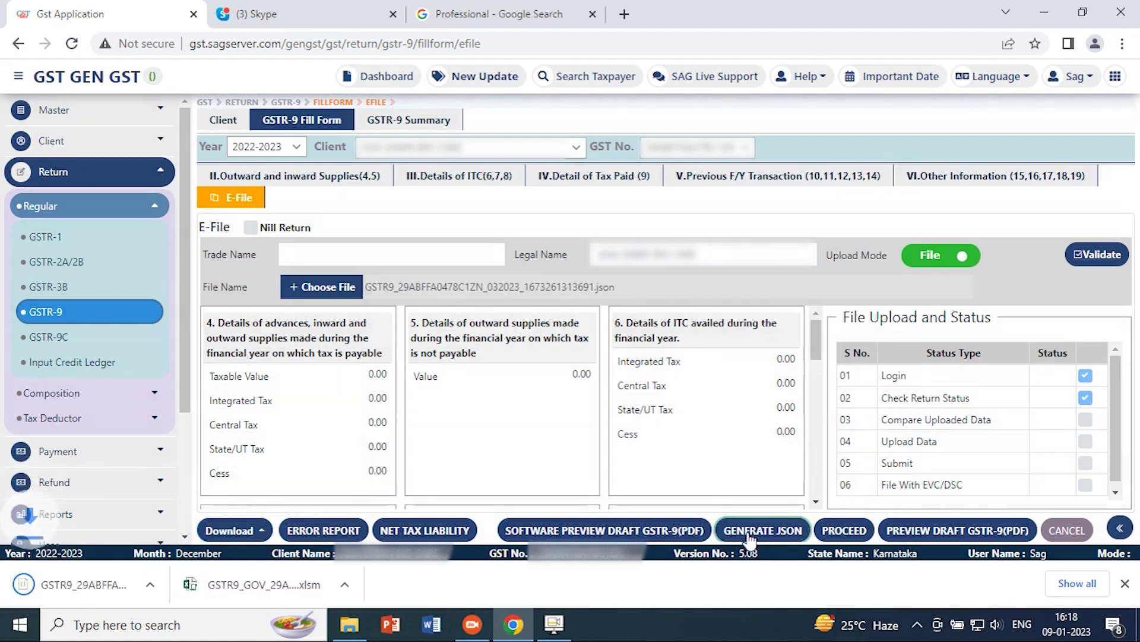
Step: View the Error Report form and the Net Tax Liability table, closing each to return to the E-File page
left_click(326, 531)
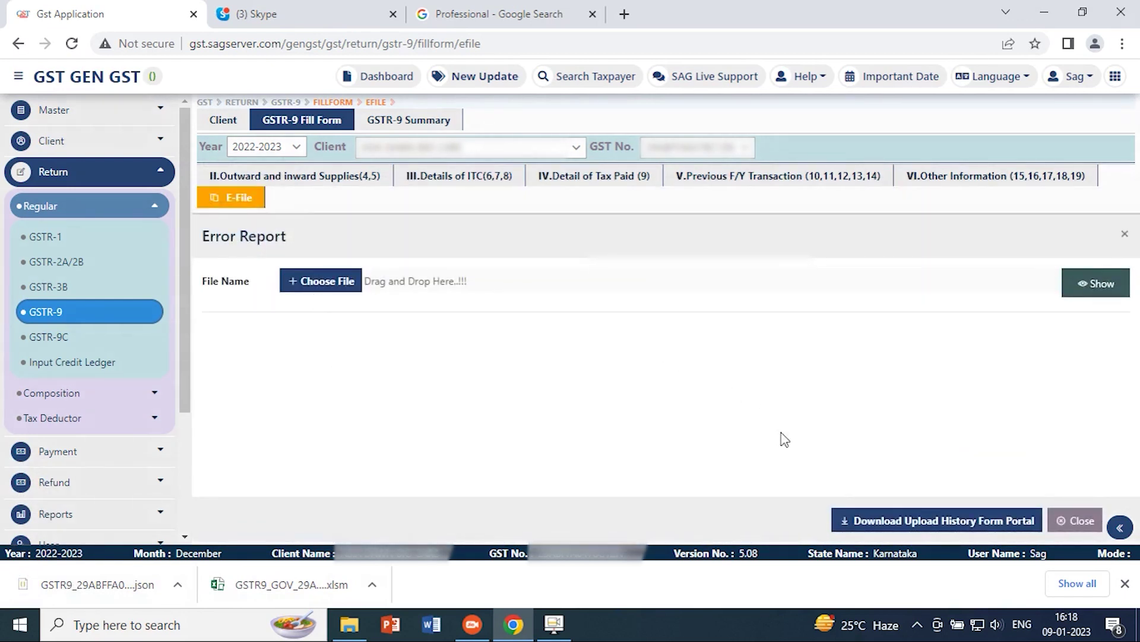
left_click(1062, 521)
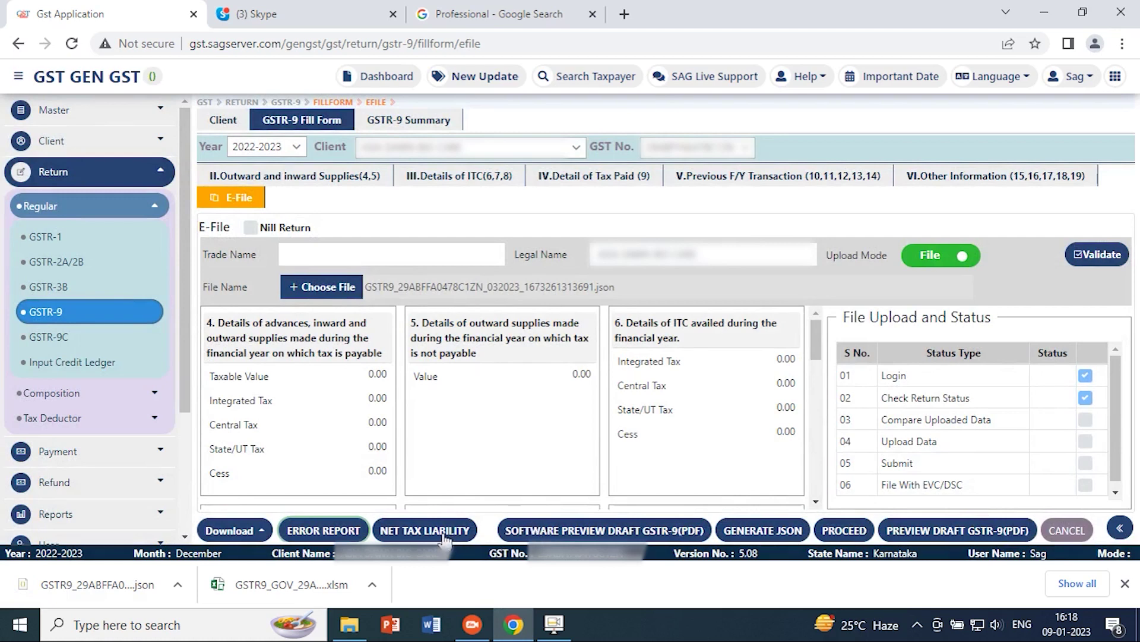
left_click(408, 534)
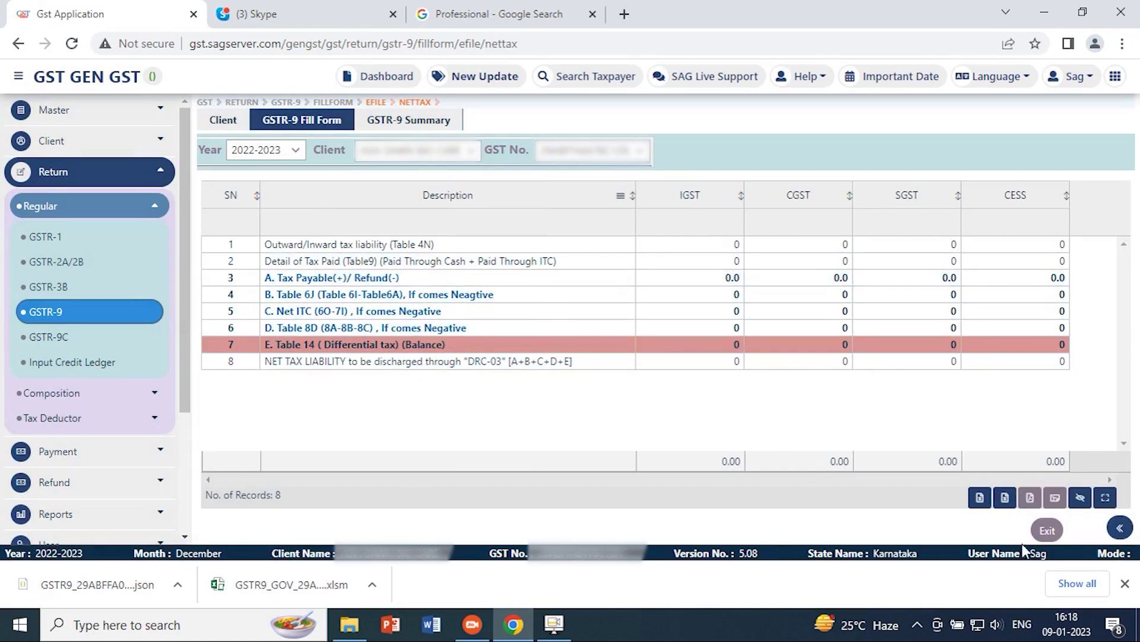
left_click(1047, 530)
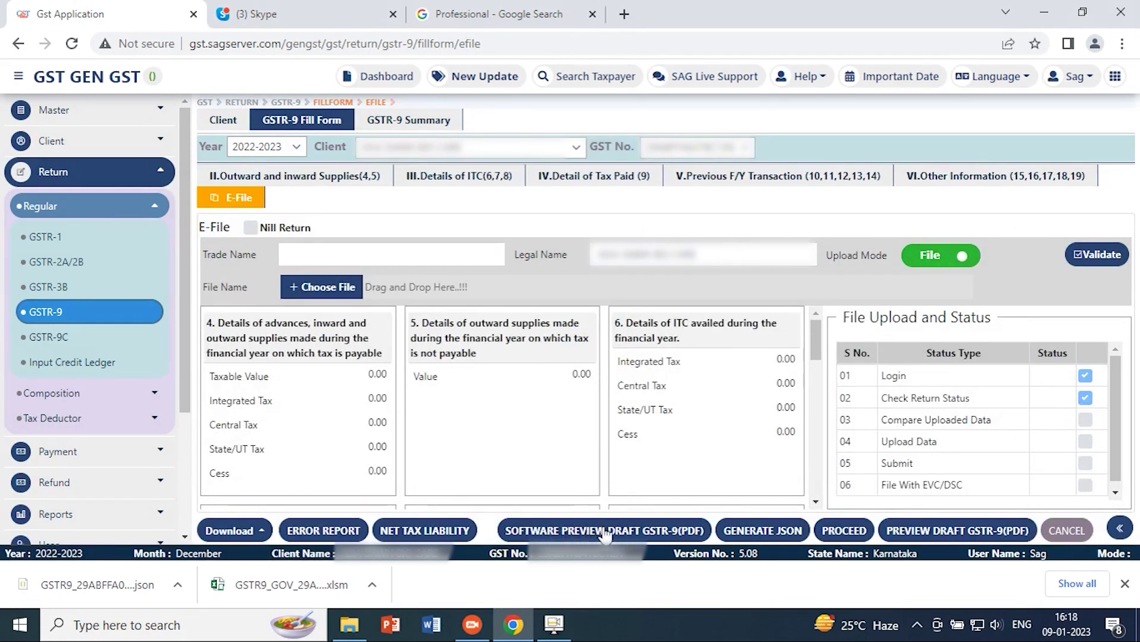
Step: Export the software's draft GSTR-9 preview as a PDF and open it to review the outward supplies tables
left_click(641, 534)
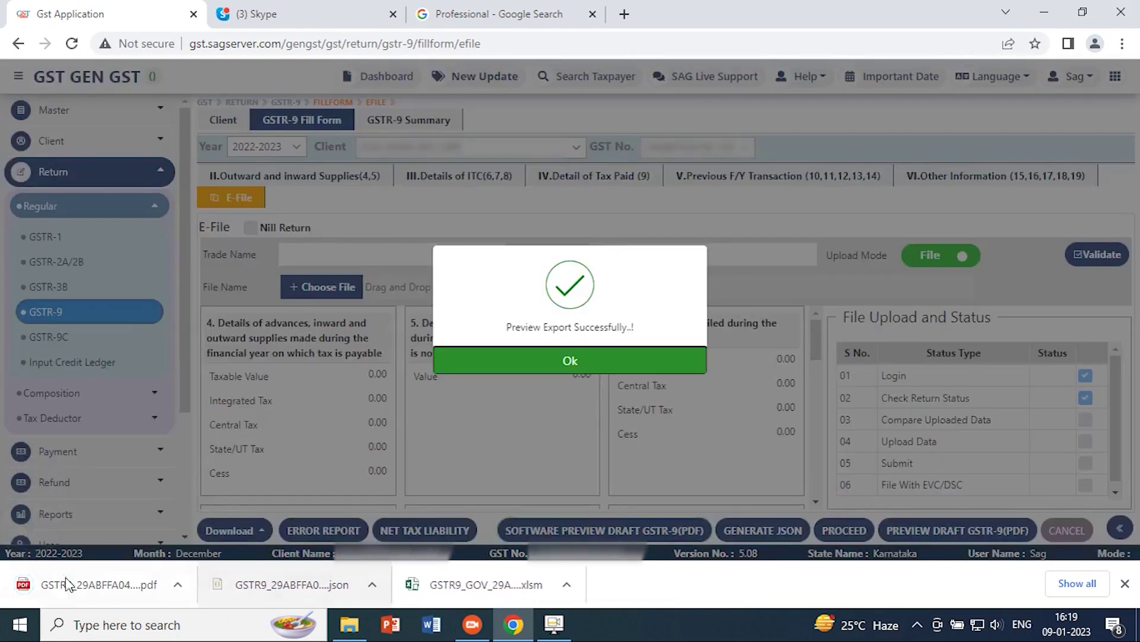
left_click(52, 585)
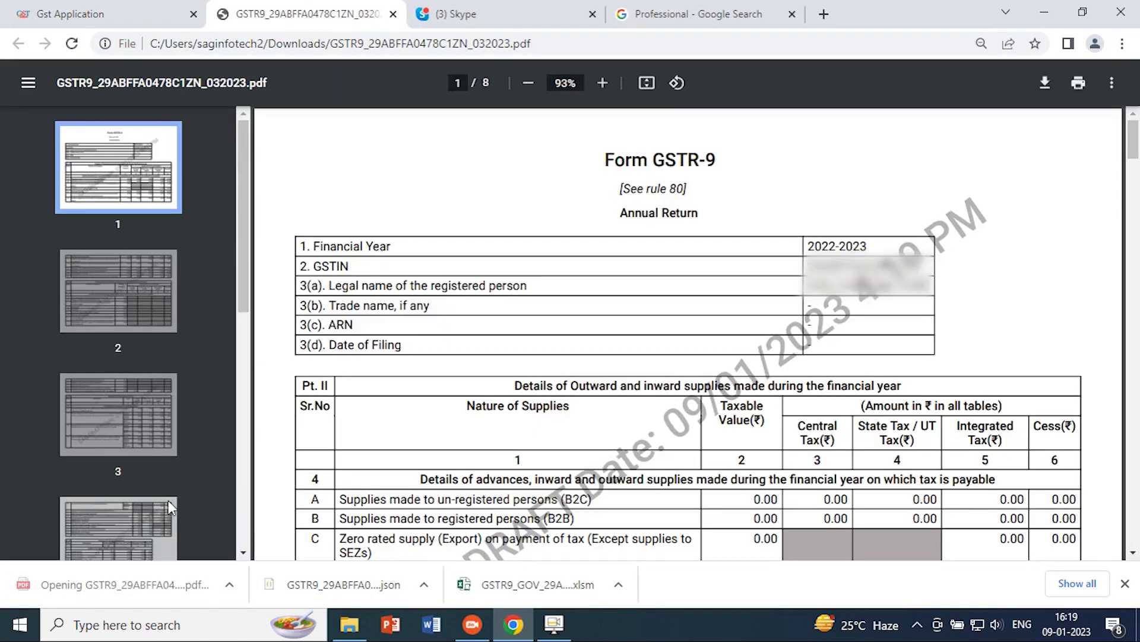
scroll(487, 288, "down", 12)
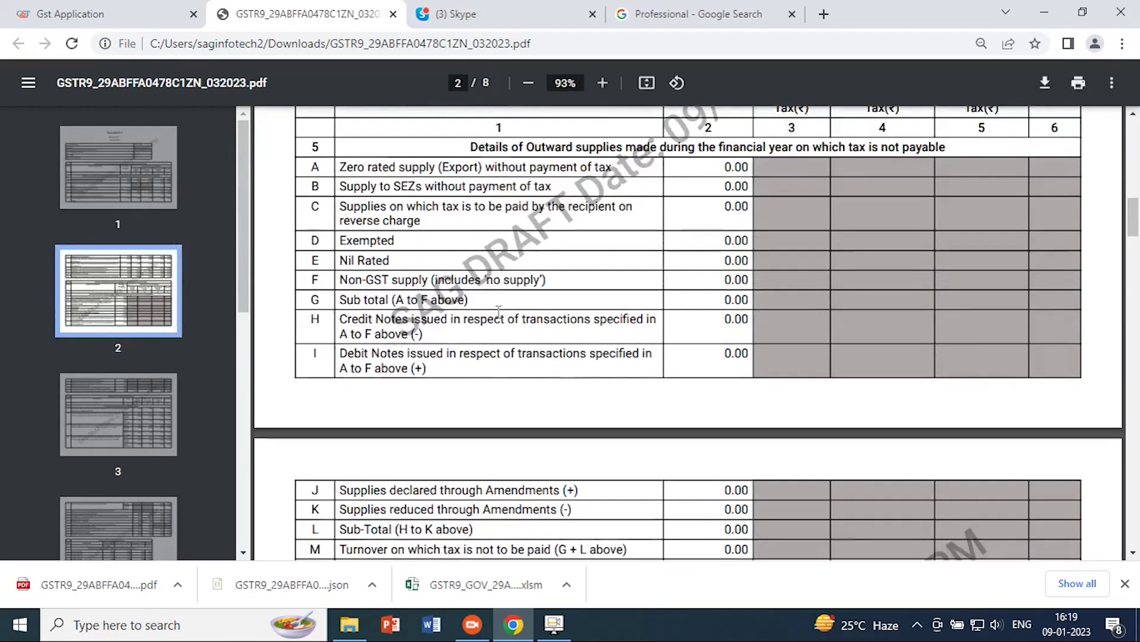
left_click(554, 624)
left_click(545, 631)
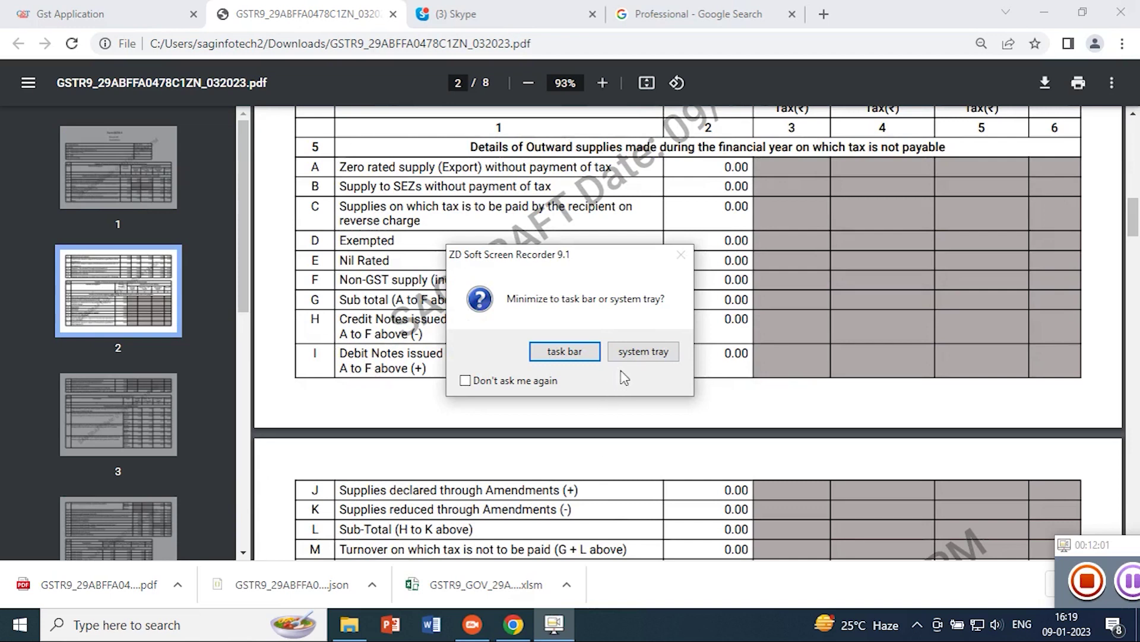
left_click(640, 353)
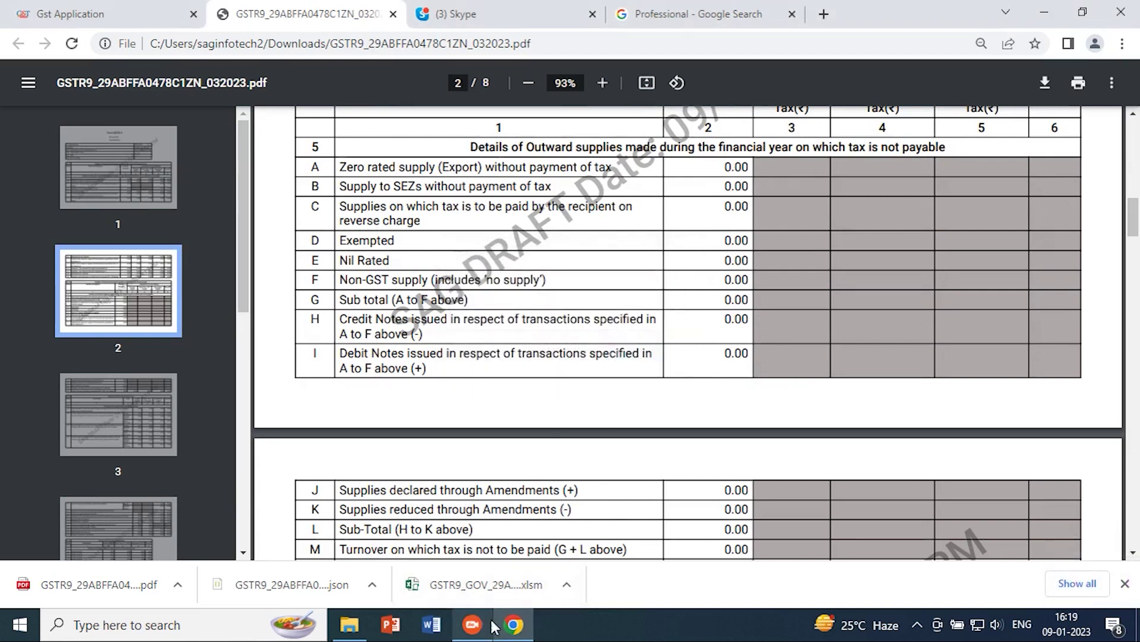
mouse_move(475, 621)
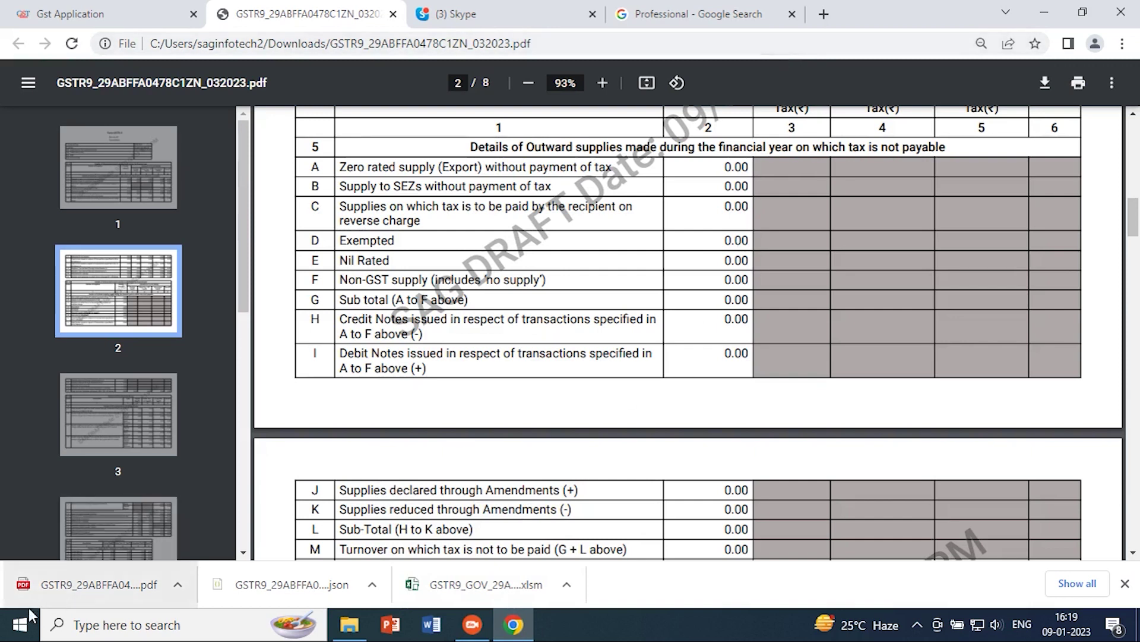
left_click(17, 627)
scroll(148, 496, "down", 10)
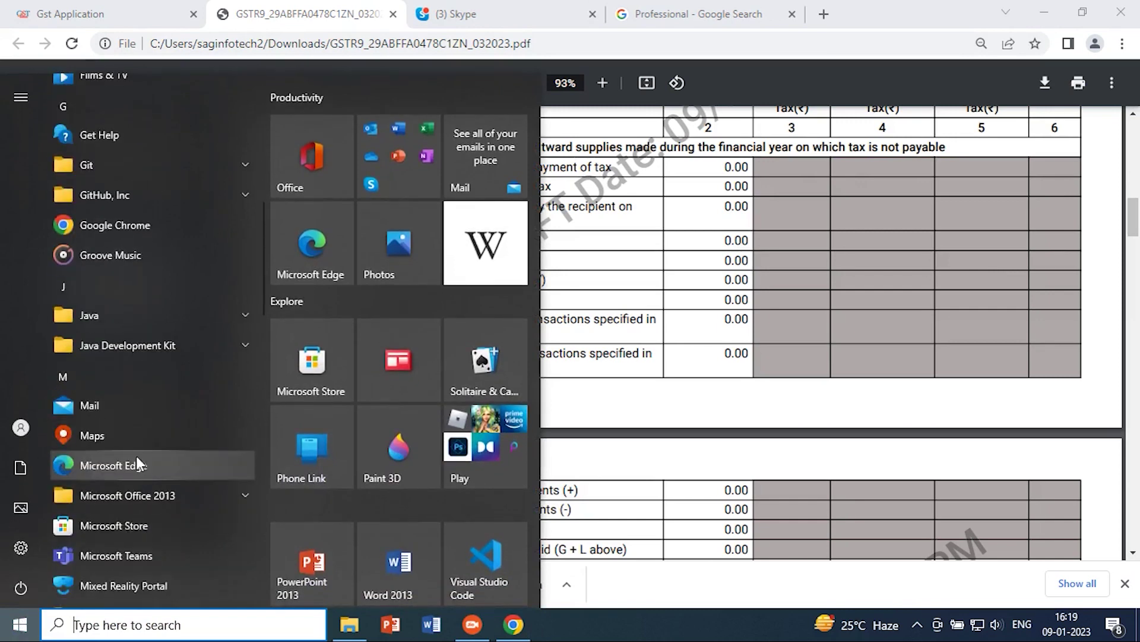
scroll(89, 285, "up", 10)
left_click(99, 125)
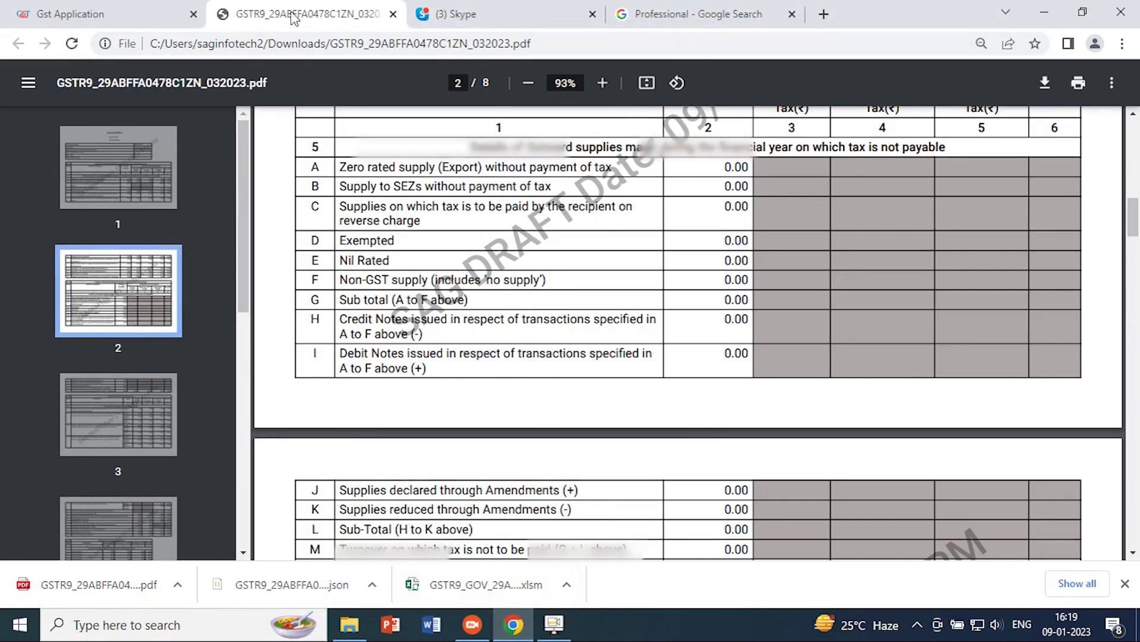
Step: Return to the Gst Application page, dismiss the export message, and review the E-File table summaries through 19. Late Fee payable and paid
left_click(155, 15)
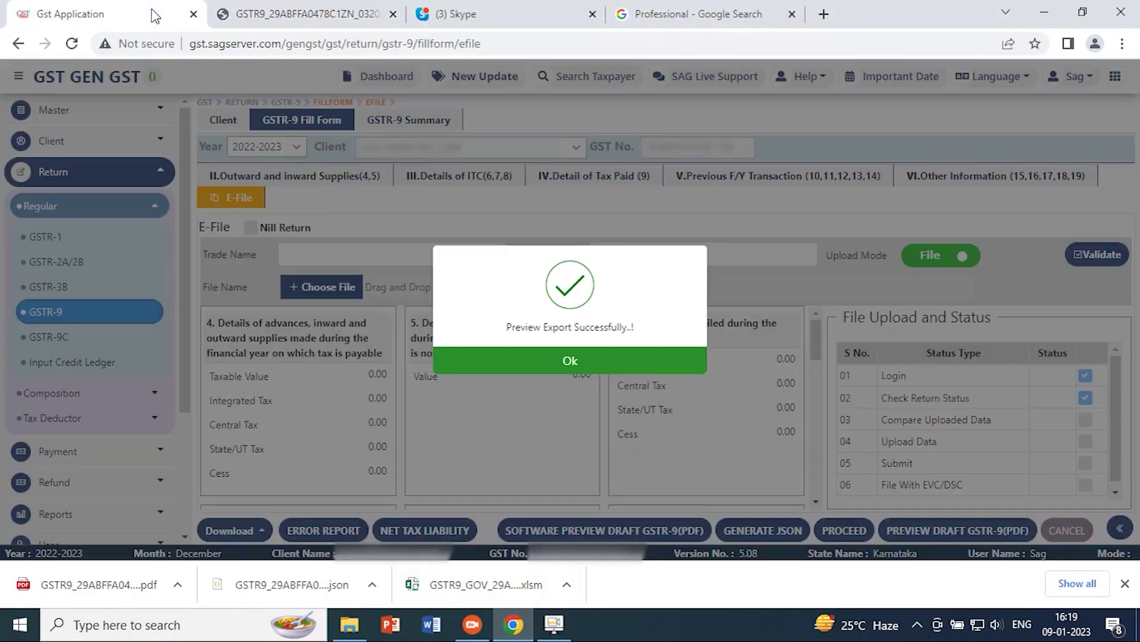
left_click(506, 360)
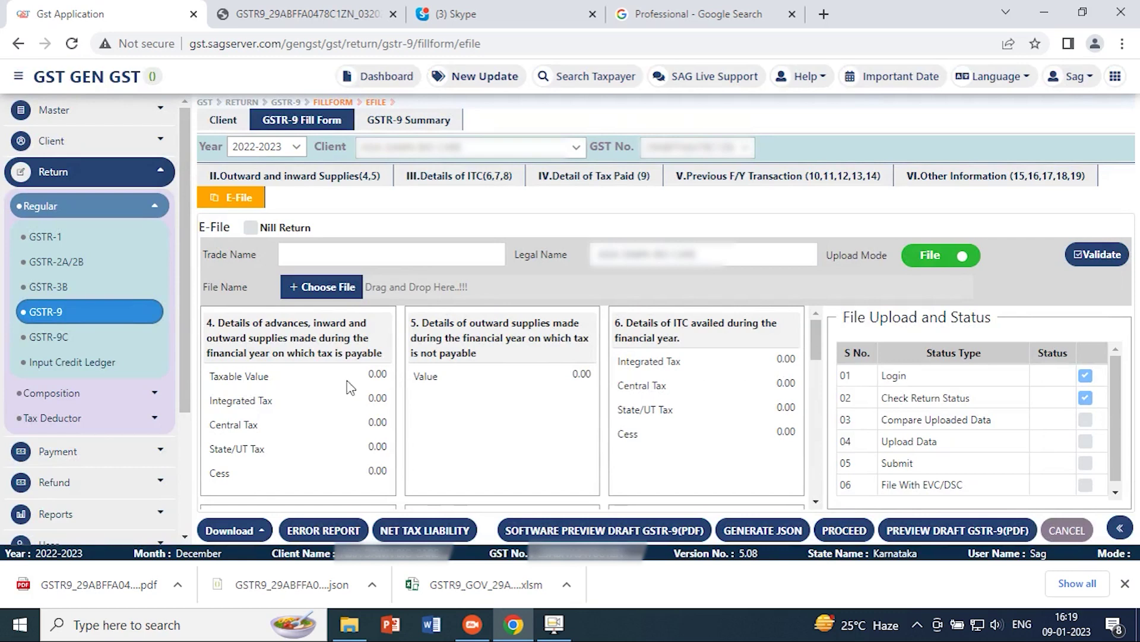
scroll(527, 386, "down", 10)
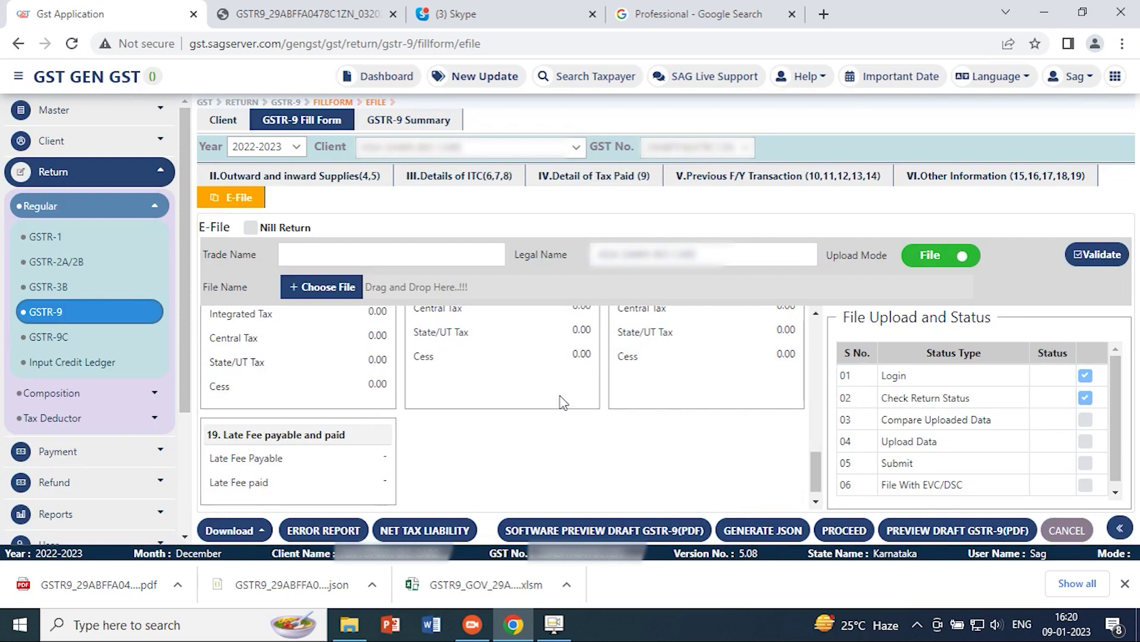
Step: Export the GSTR-9 Compare Summary to Excel and return to the summary page with the export message dismissed
left_click(388, 121)
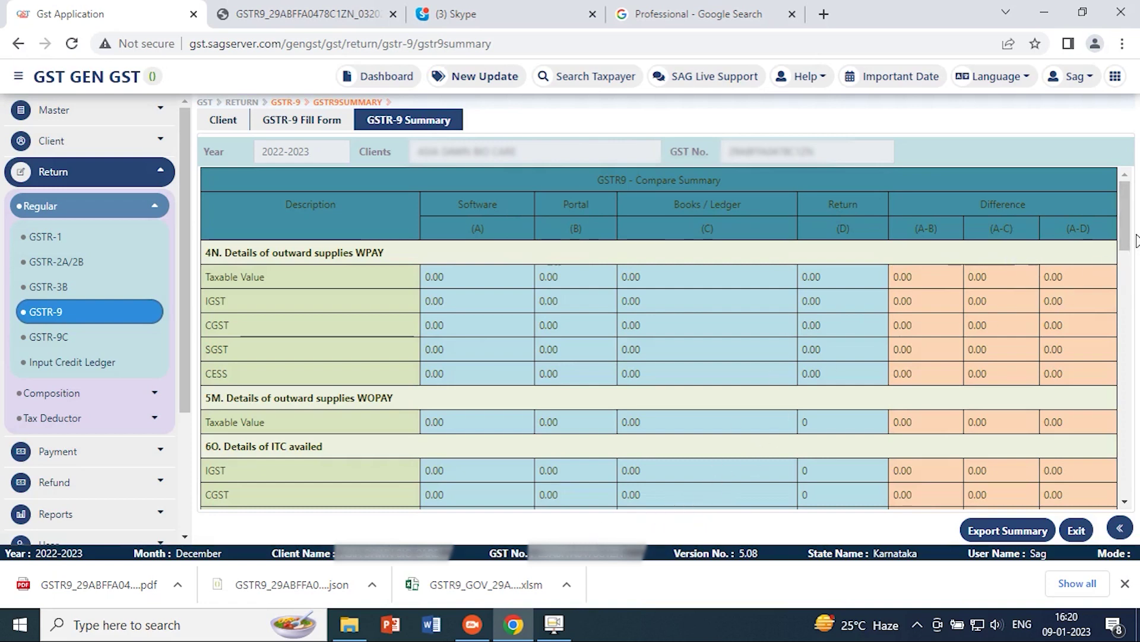
mouse_move(1124, 238)
left_mouse_down()
mouse_move(1124, 440)
mouse_move(1134, 238)
left_mouse_up()
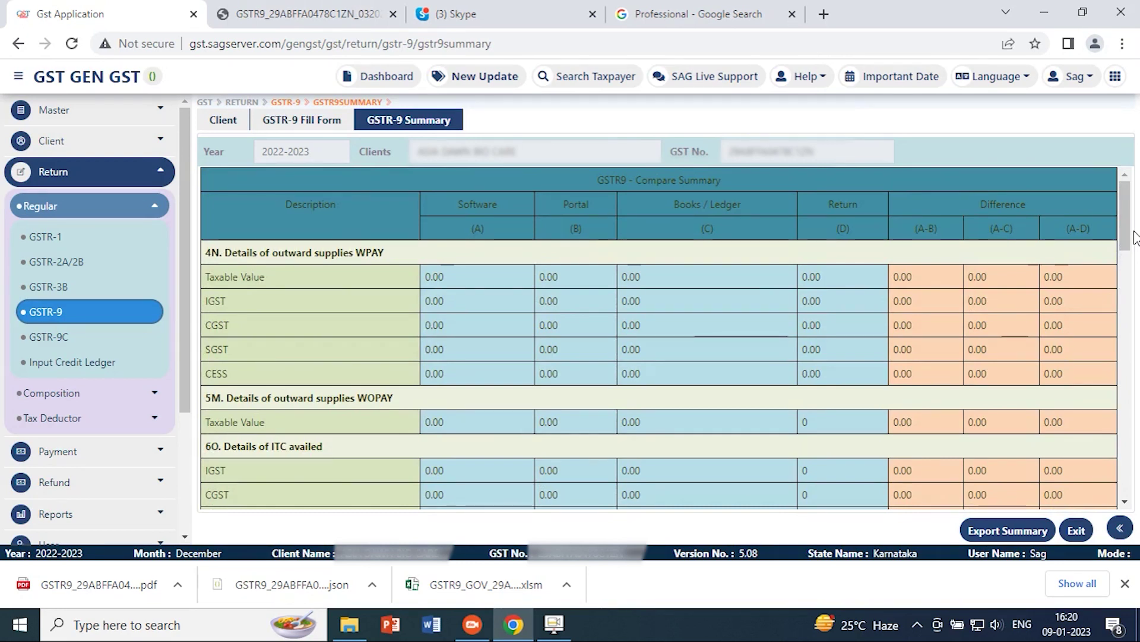
left_click(995, 531)
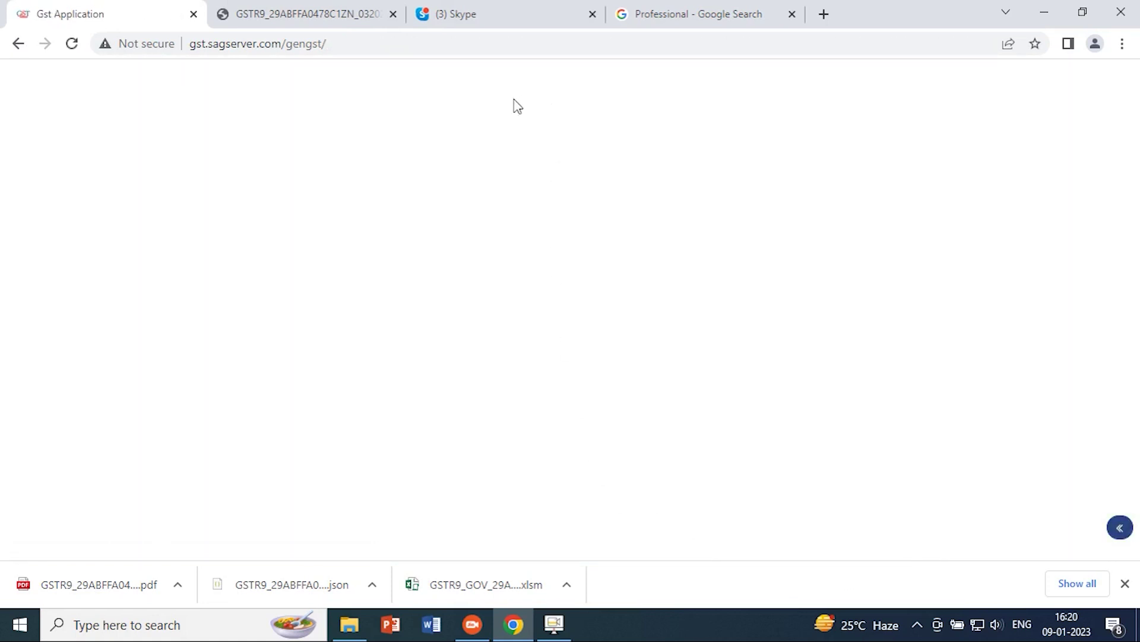
left_click(333, 21)
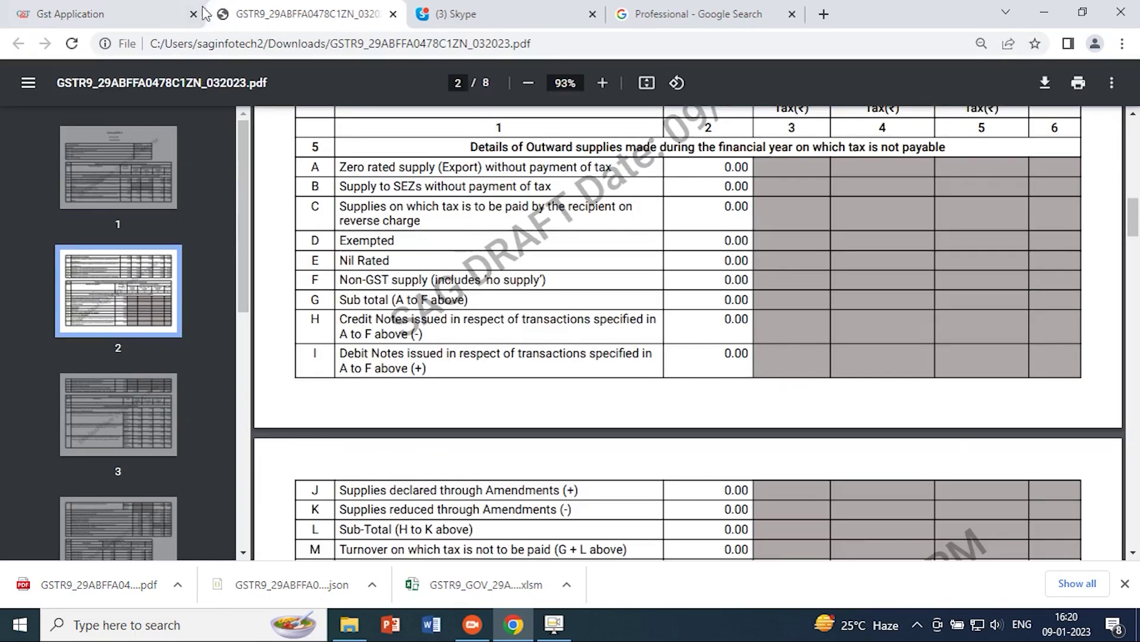
left_click(143, 15)
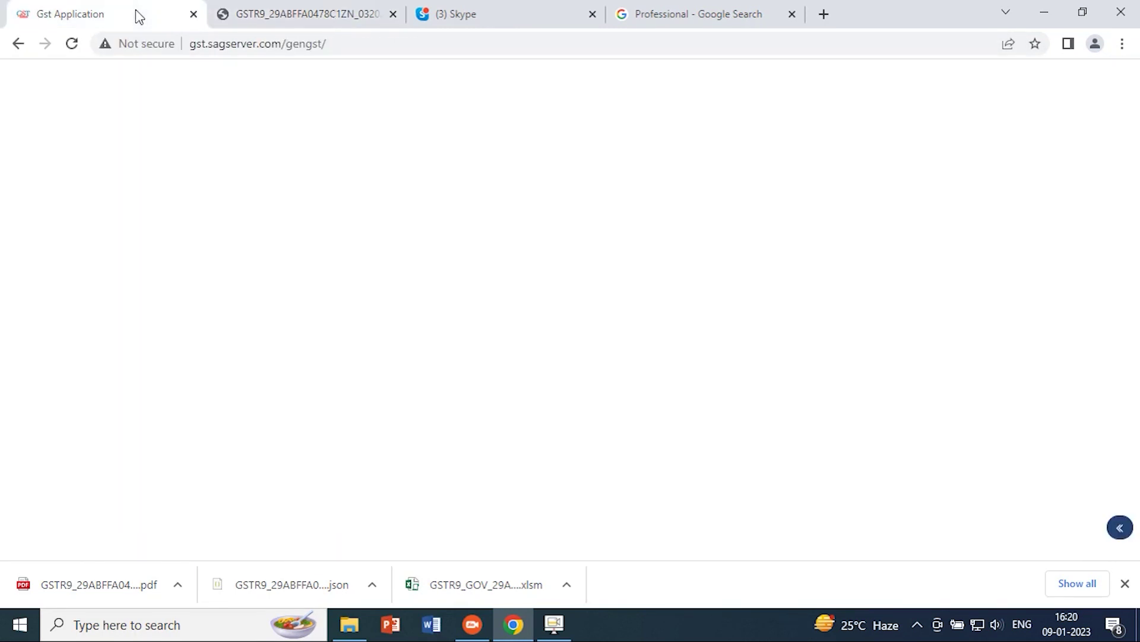
left_click(15, 44)
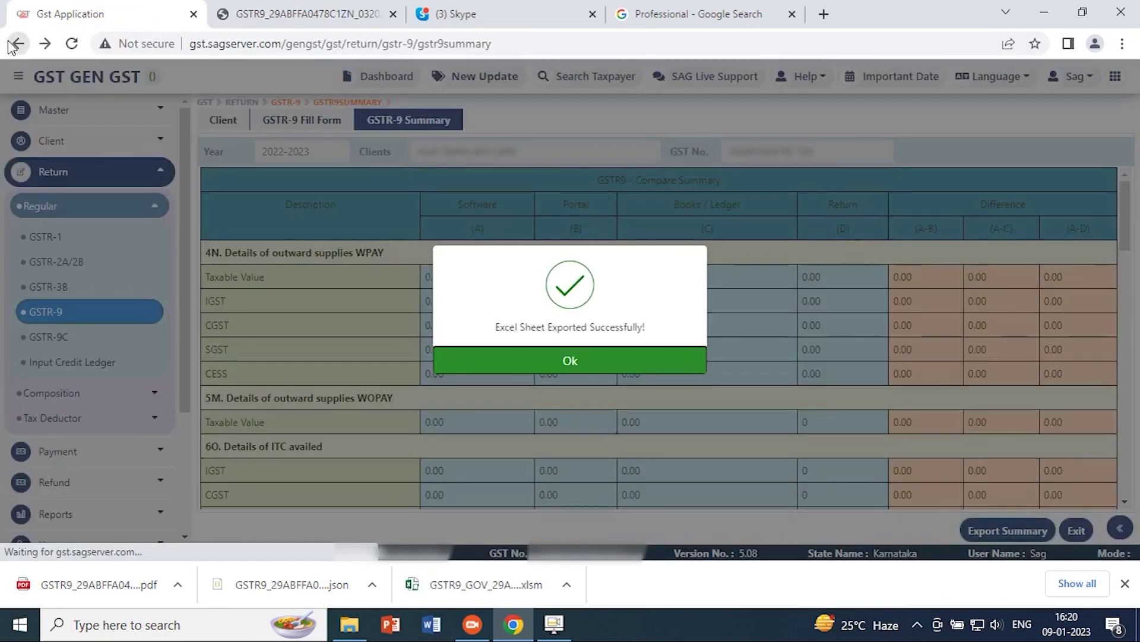
left_click(514, 362)
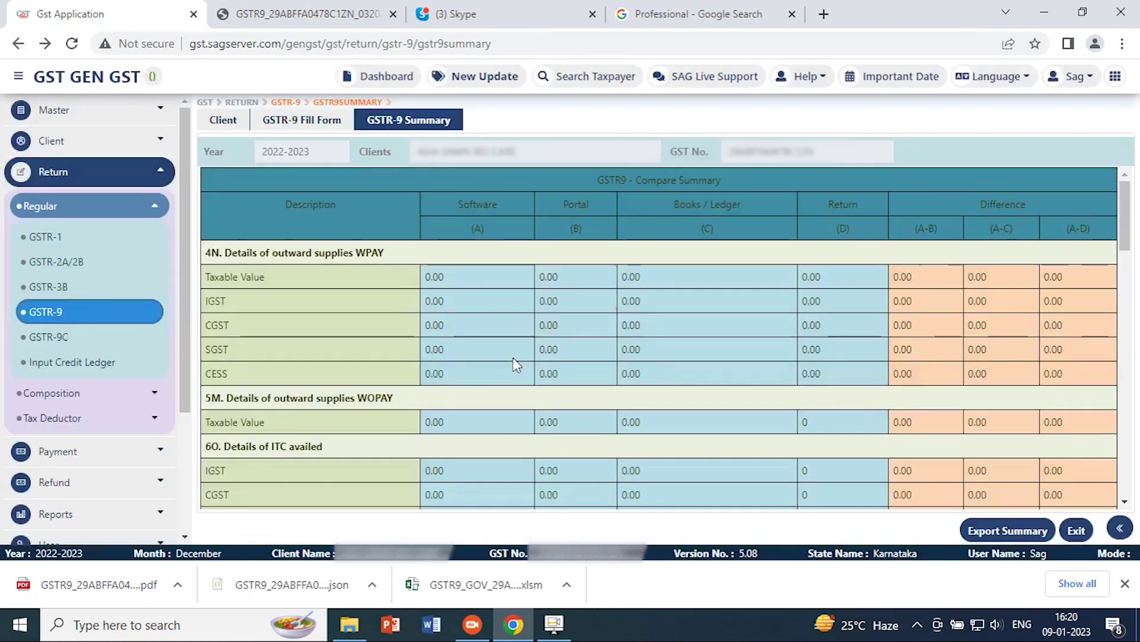